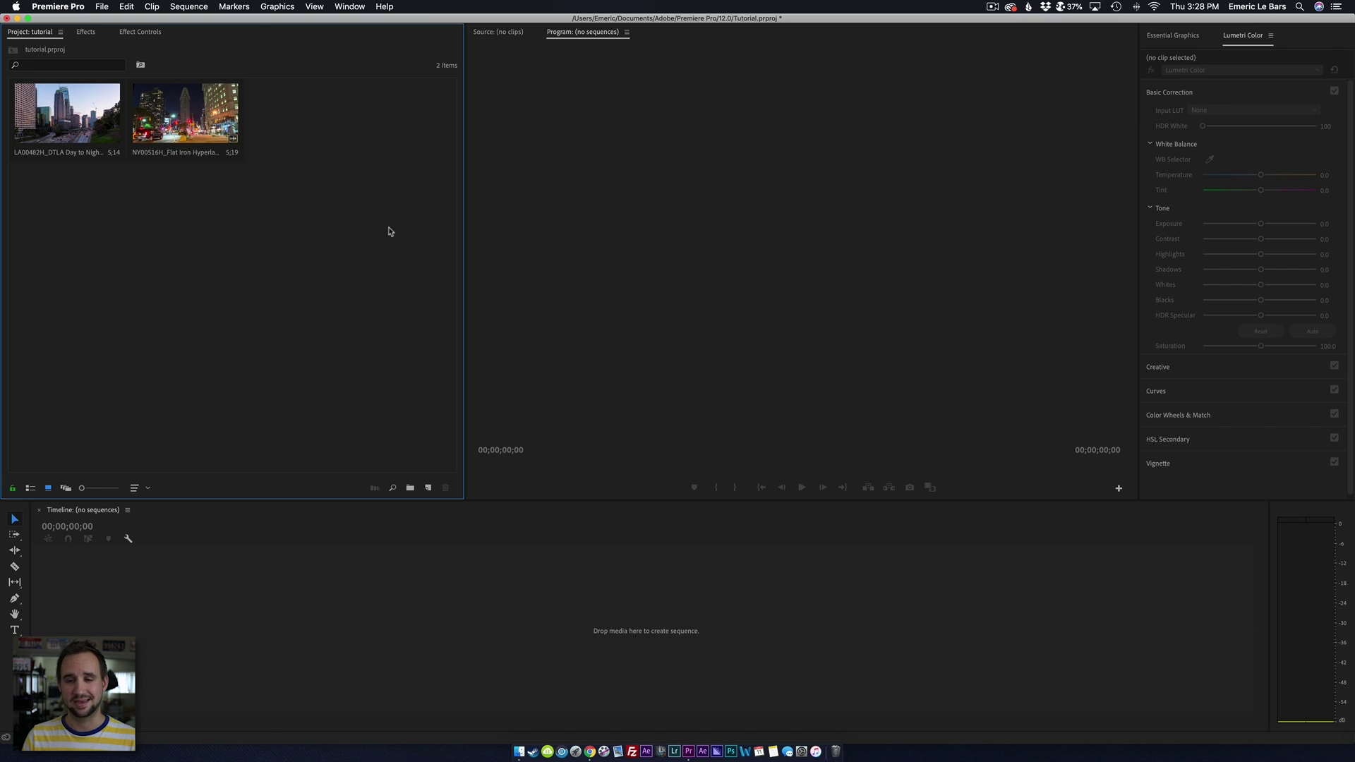
- Preview the downtown day-to-night and nighttime street clips, then select the downtown clip
click(84, 121)
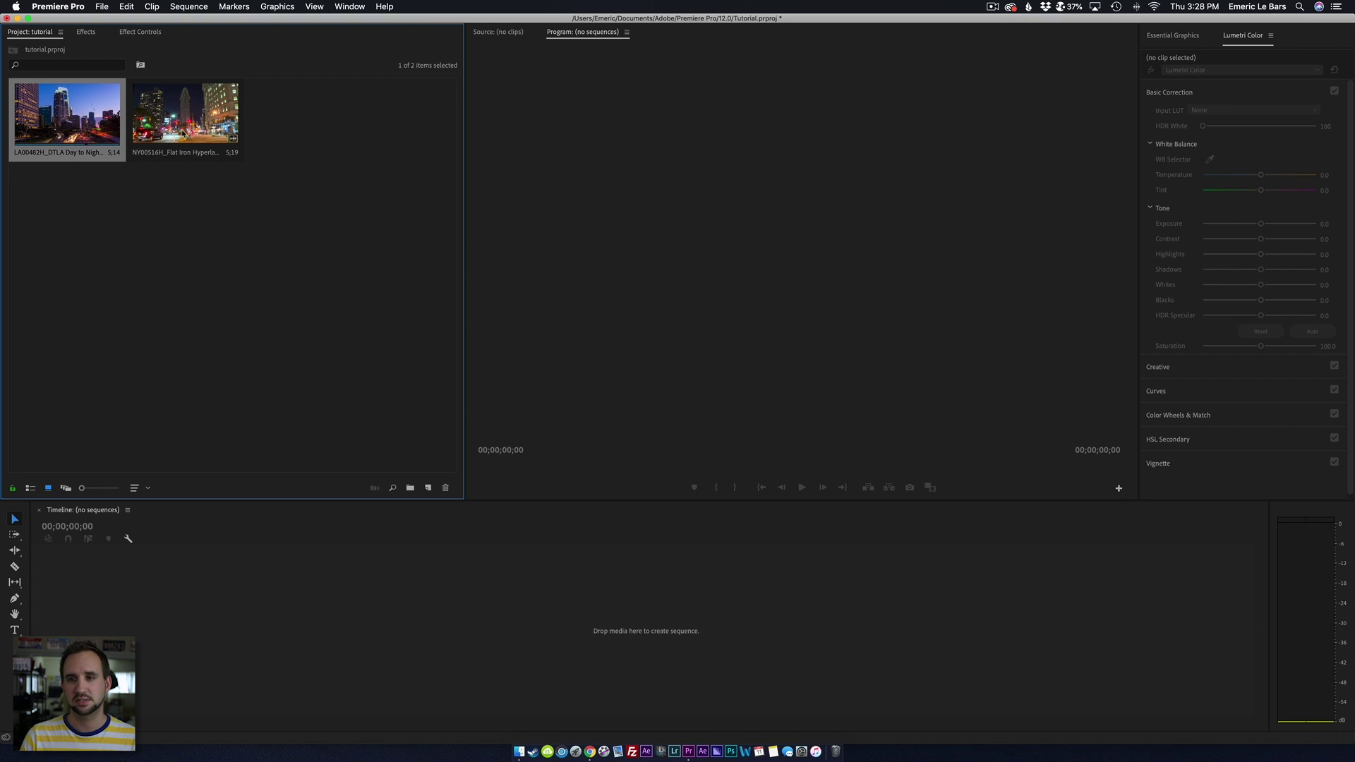
click(201, 131)
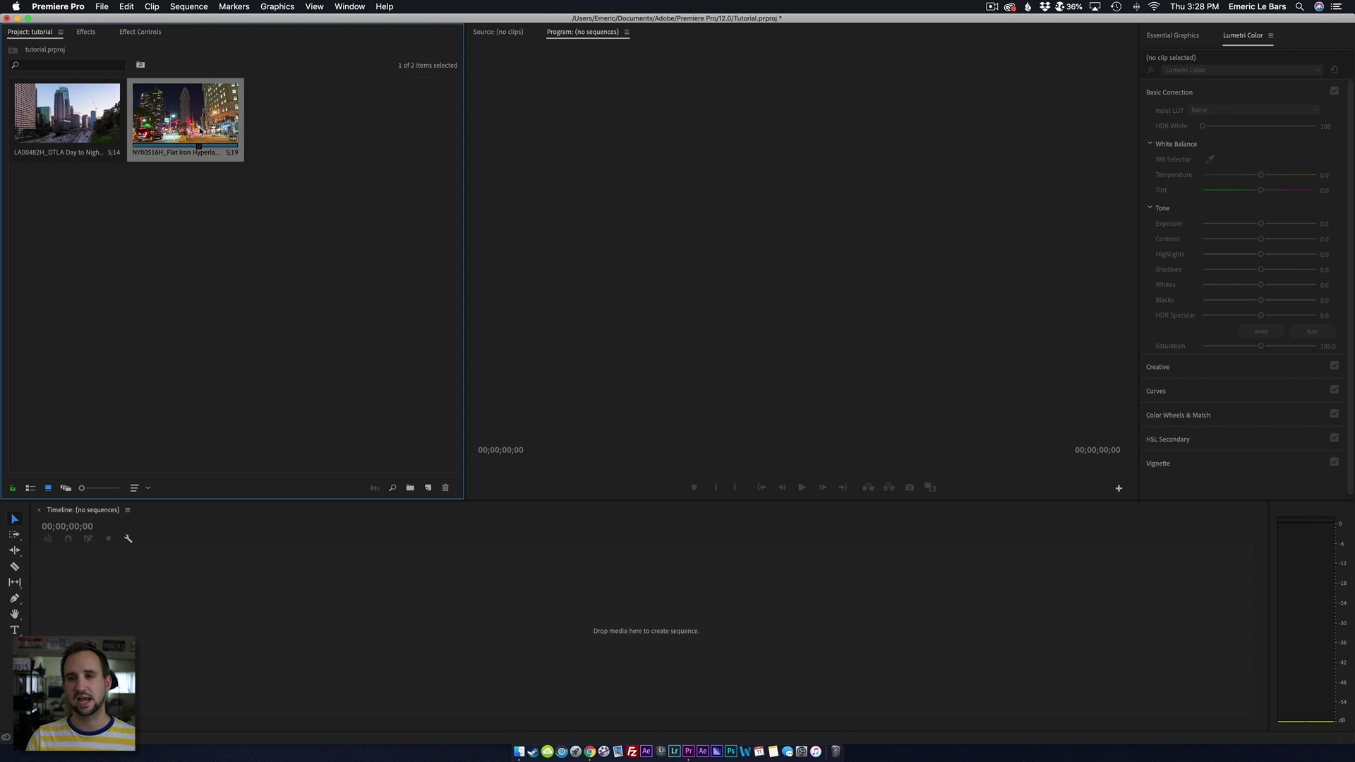
click(79, 128)
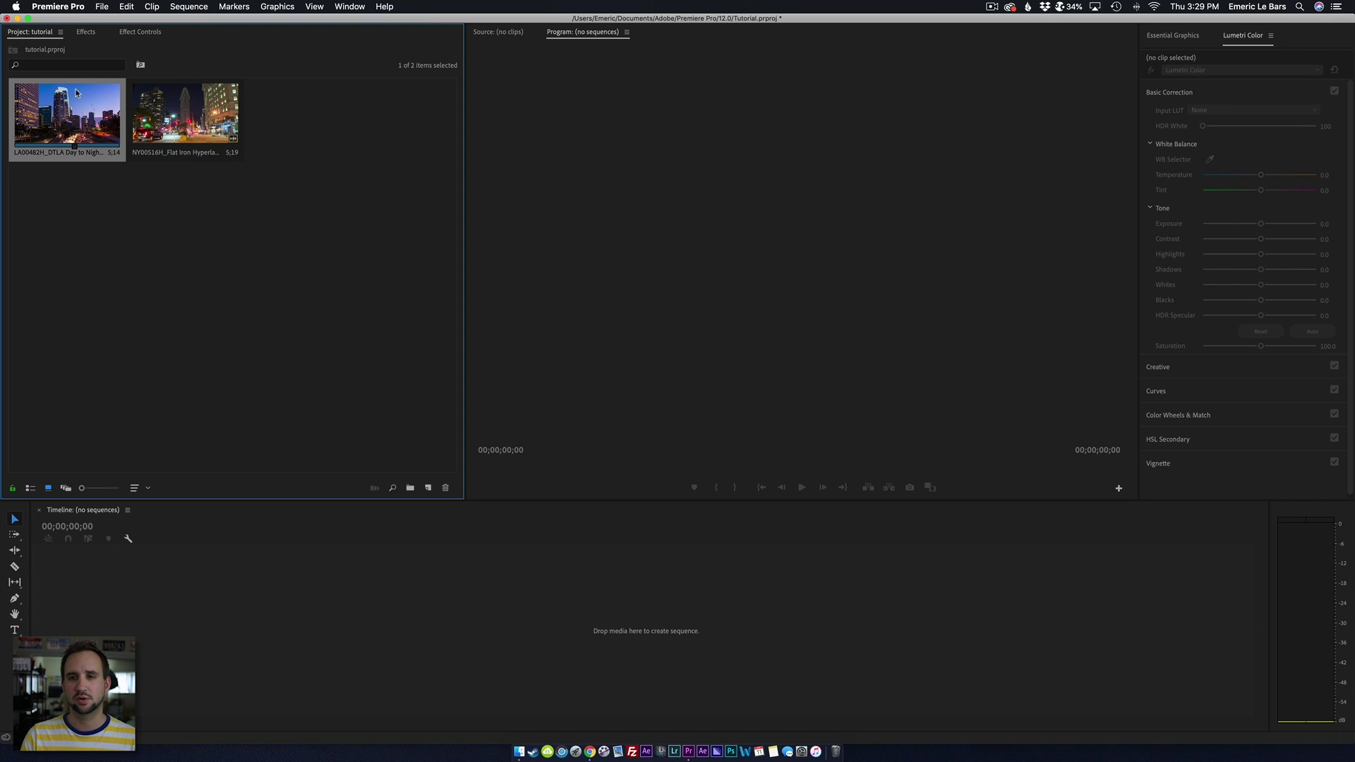
click(204, 137)
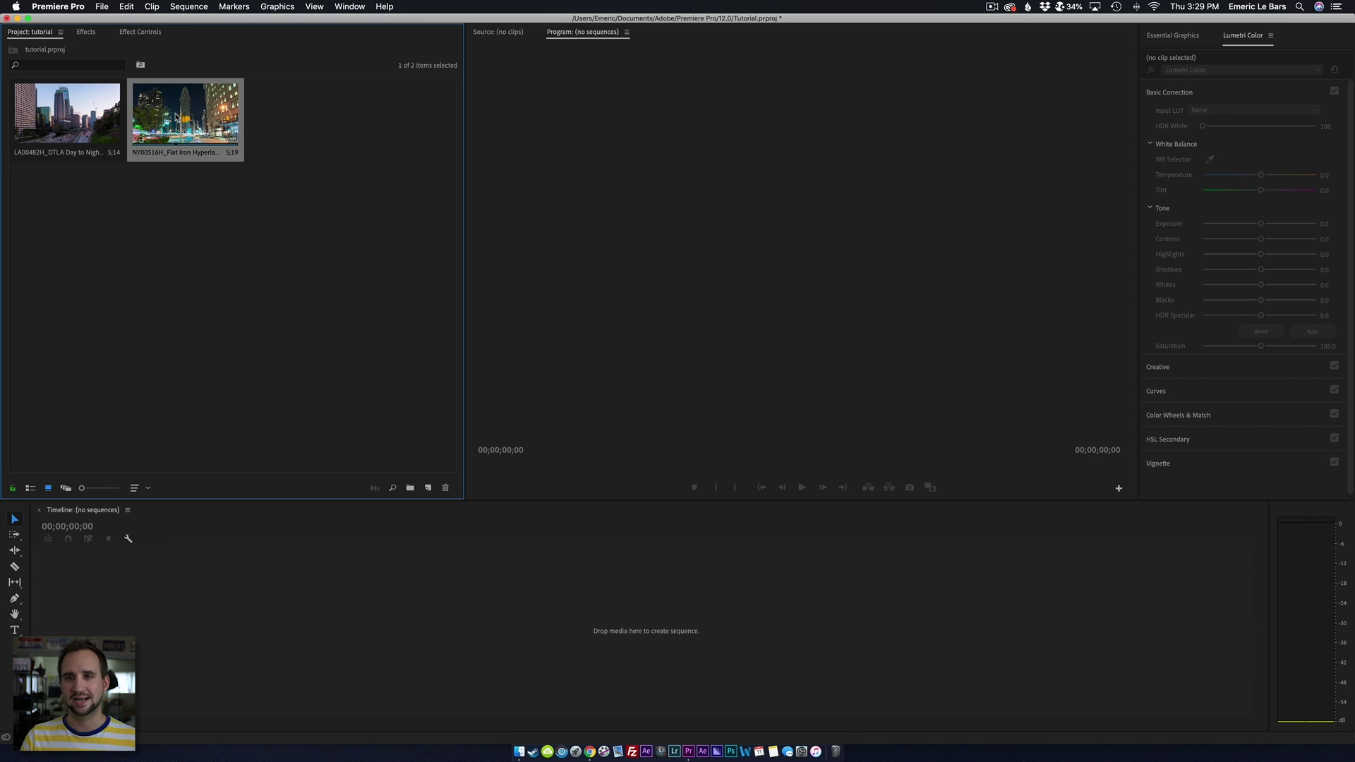
click(71, 124)
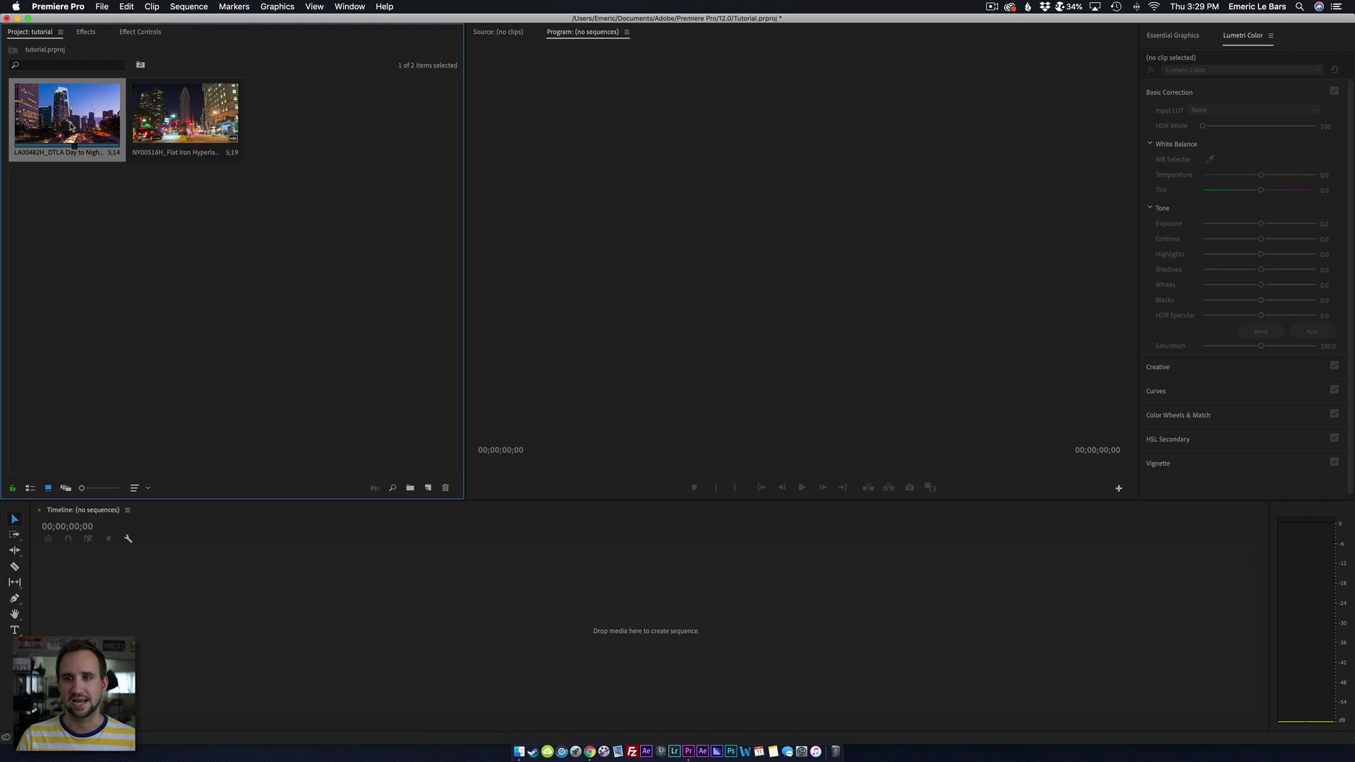
- Start a new sequence and set its timebase to 29.97 frames per second
click(191, 7)
click(124, 242)
click(190, 9)
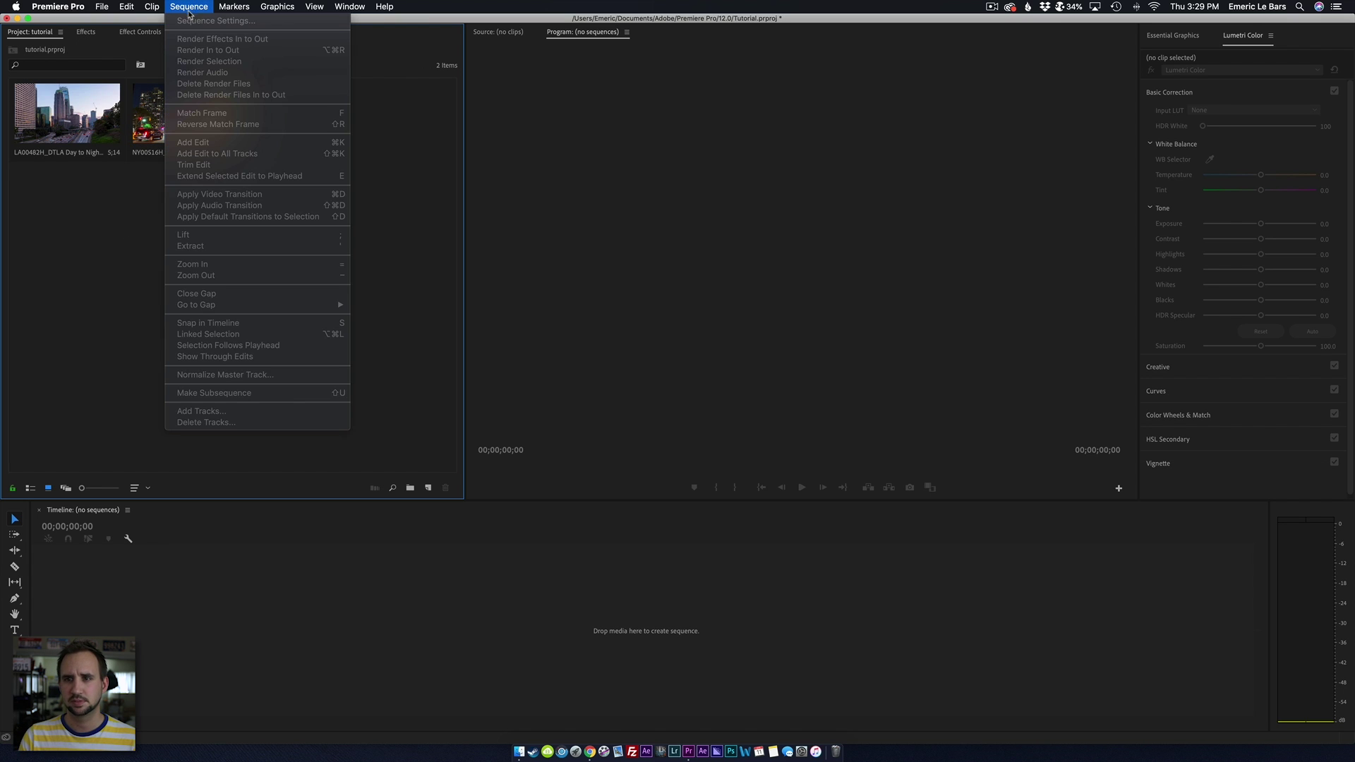
mouse_move(101, 7)
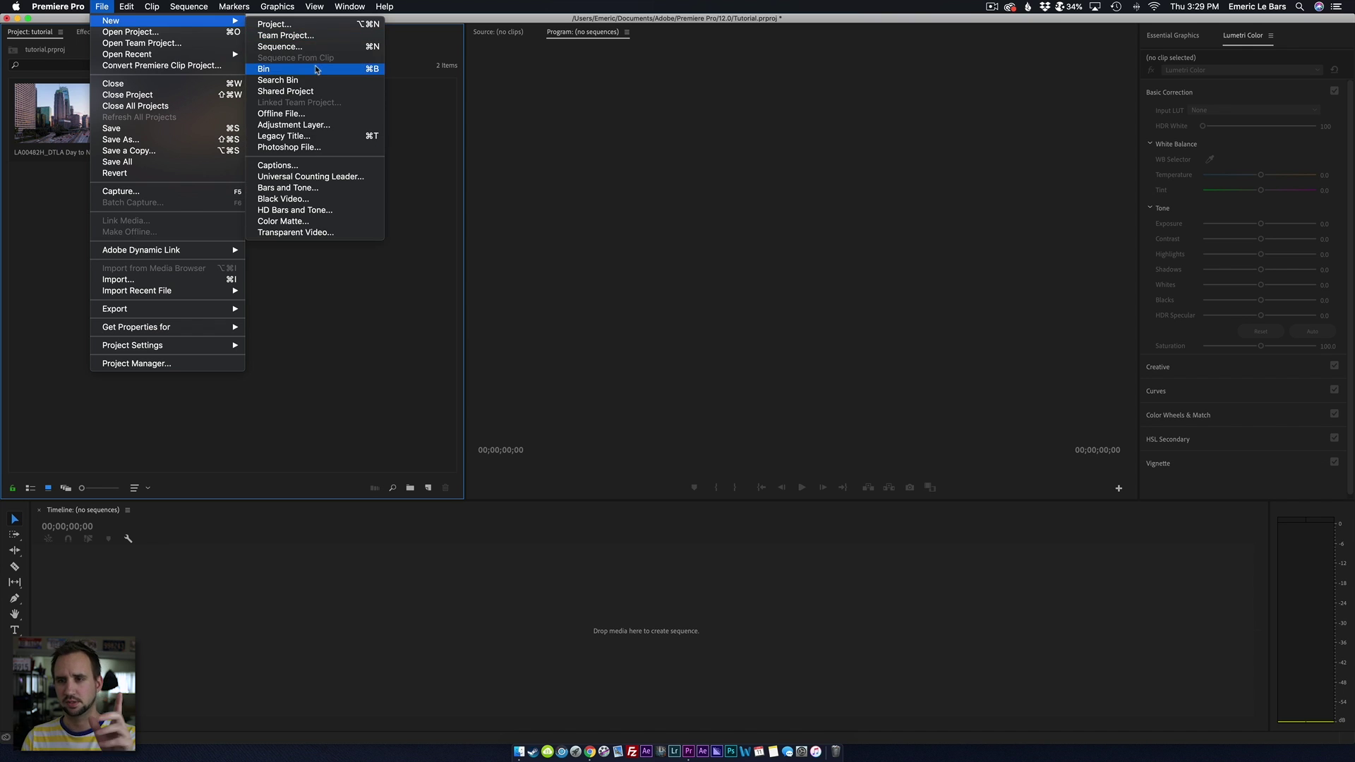
click(280, 47)
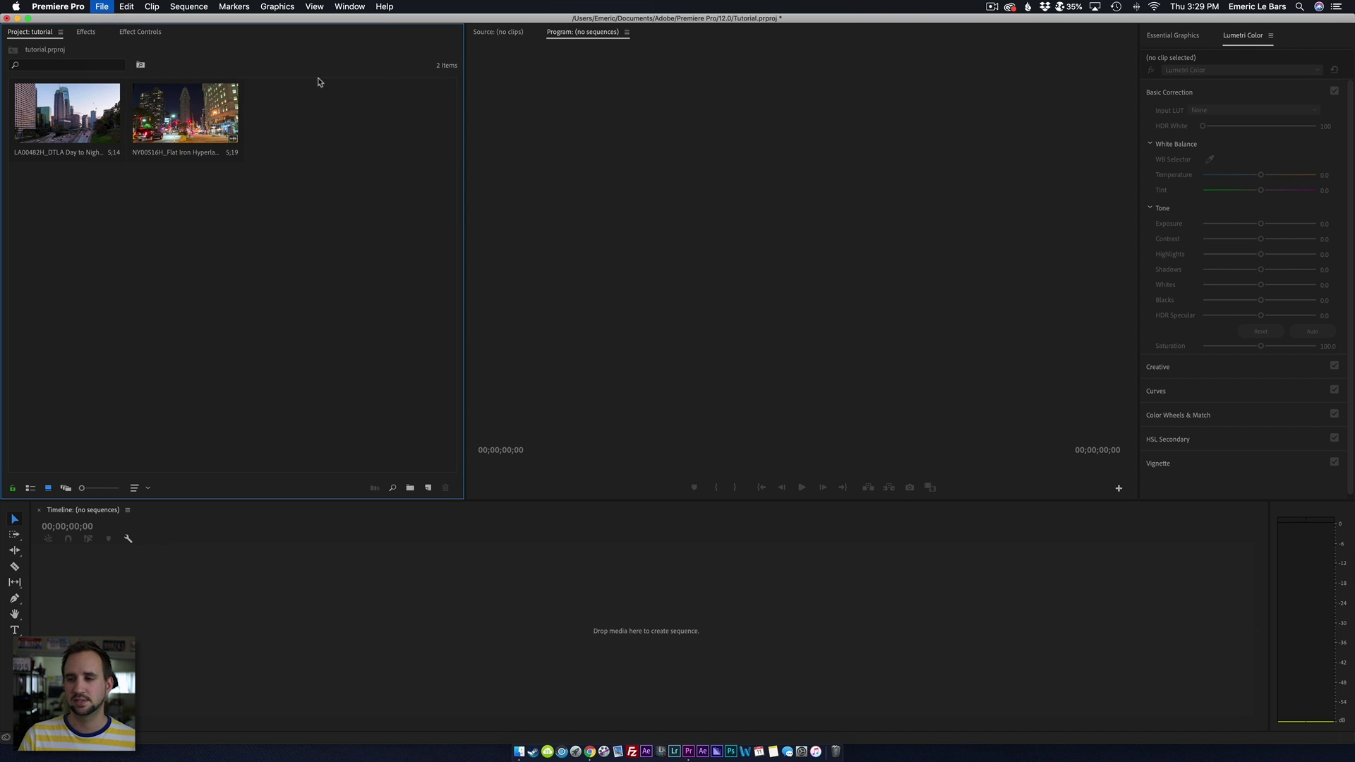
click(555, 199)
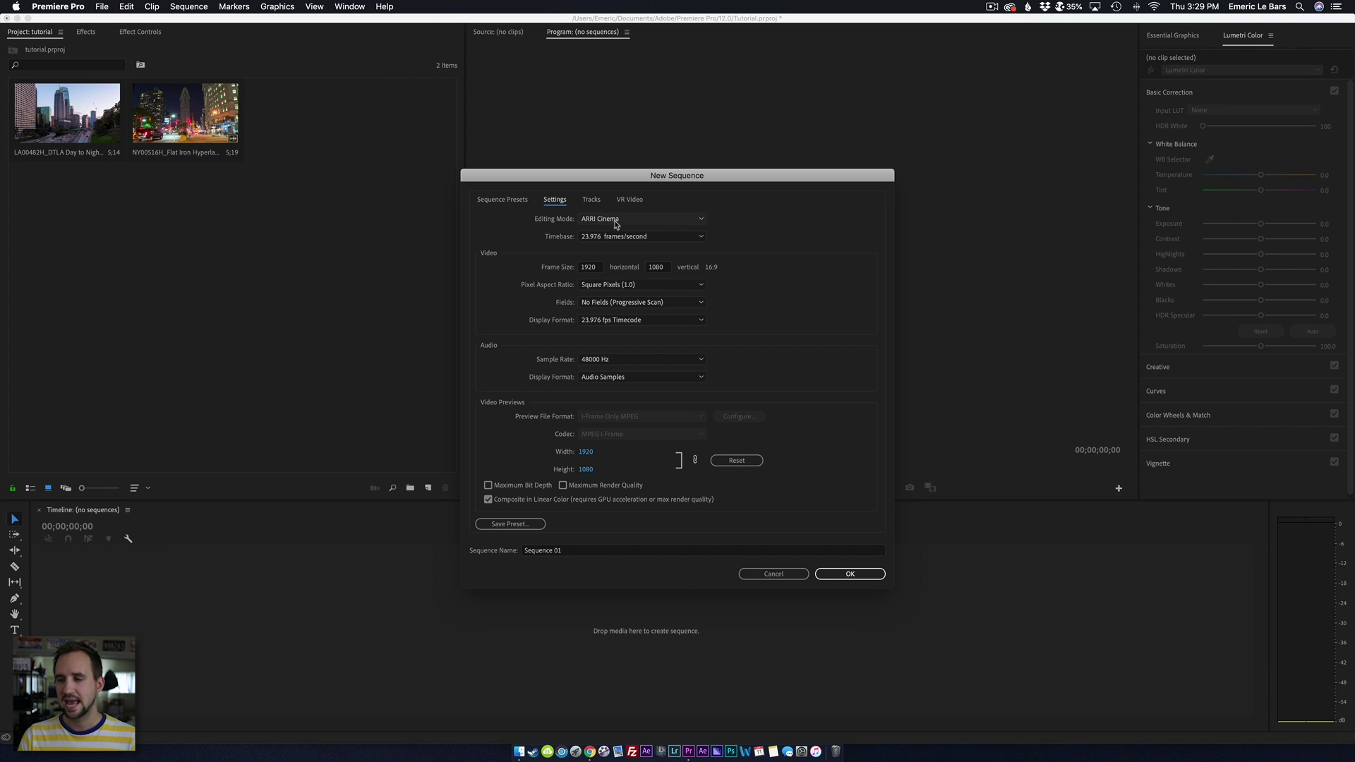
click(610, 225)
click(610, 220)
click(631, 240)
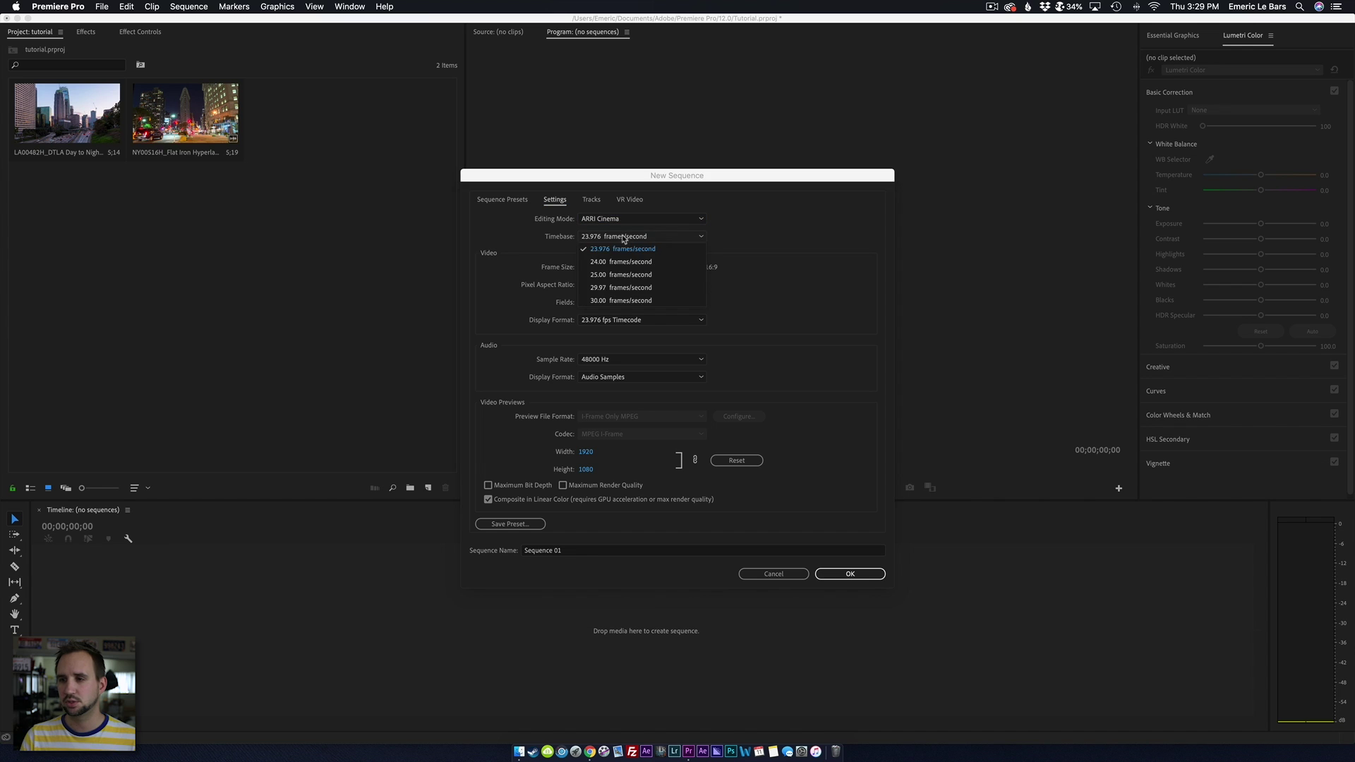
click(601, 271)
- Set the frame size to 1080×1350 and name the sequence 'Hyperlapse boomerang'
click(589, 267)
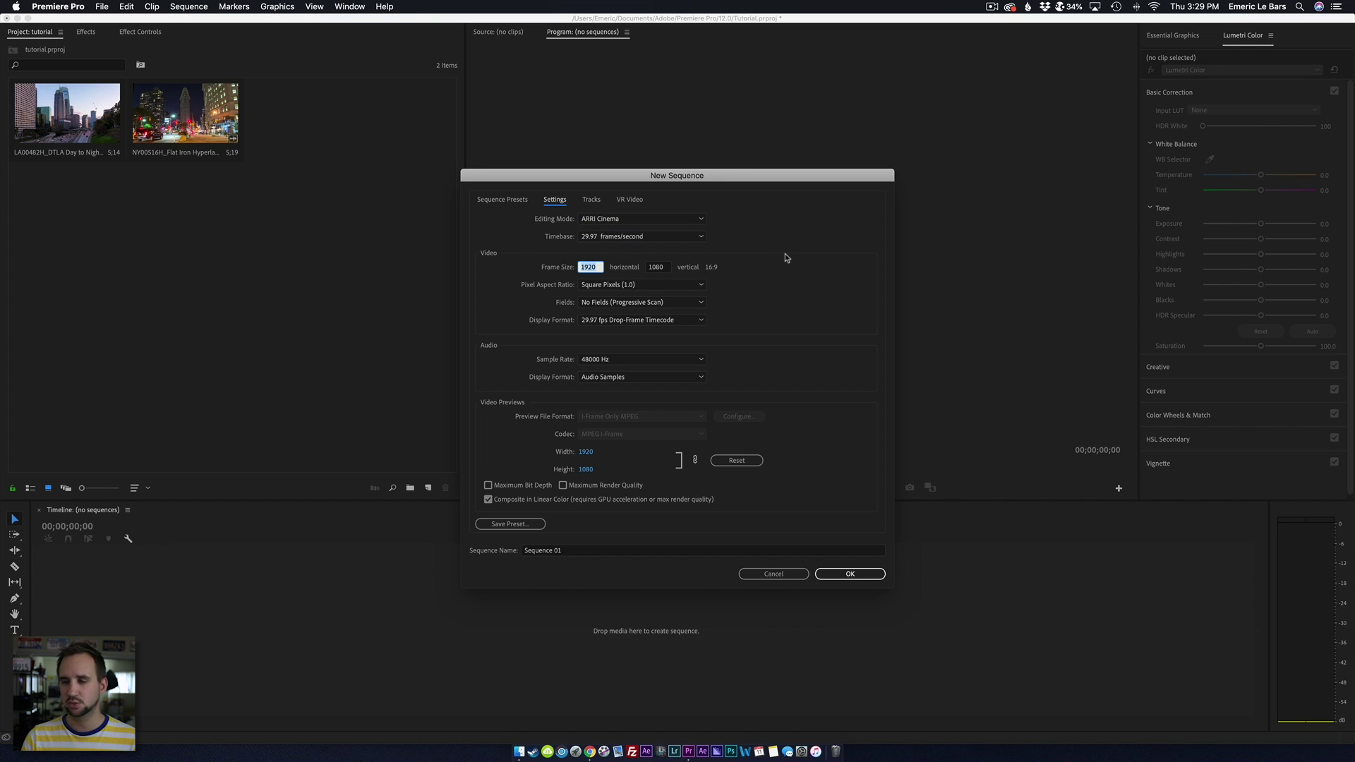
text(1)
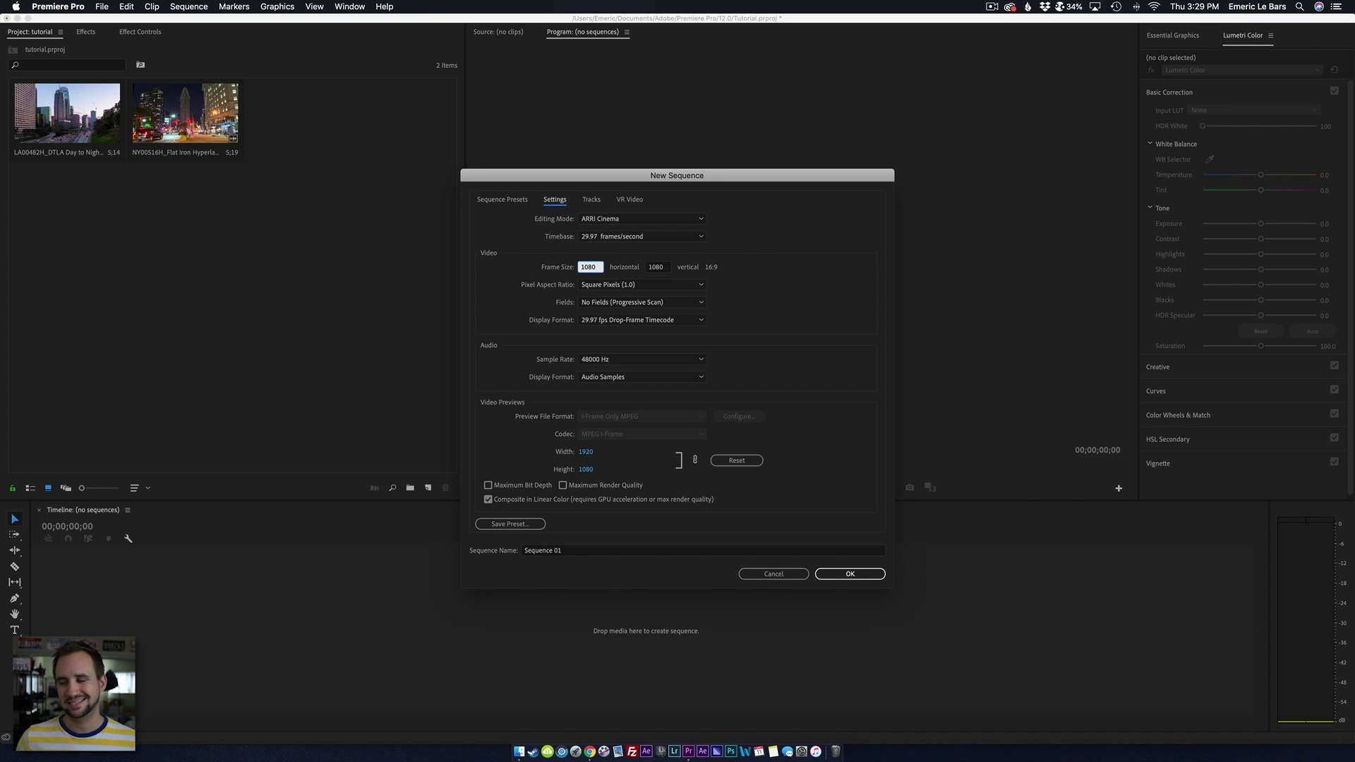
click(662, 269)
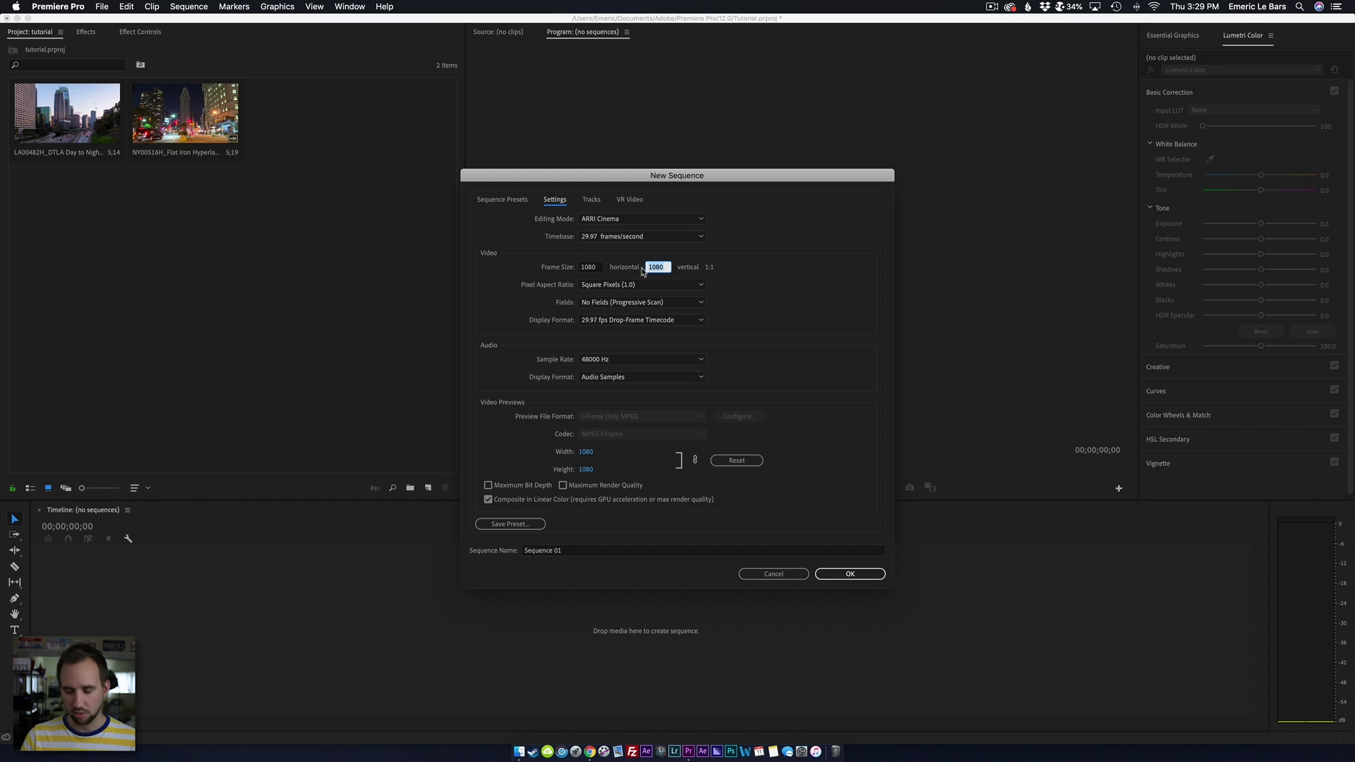
text(1)
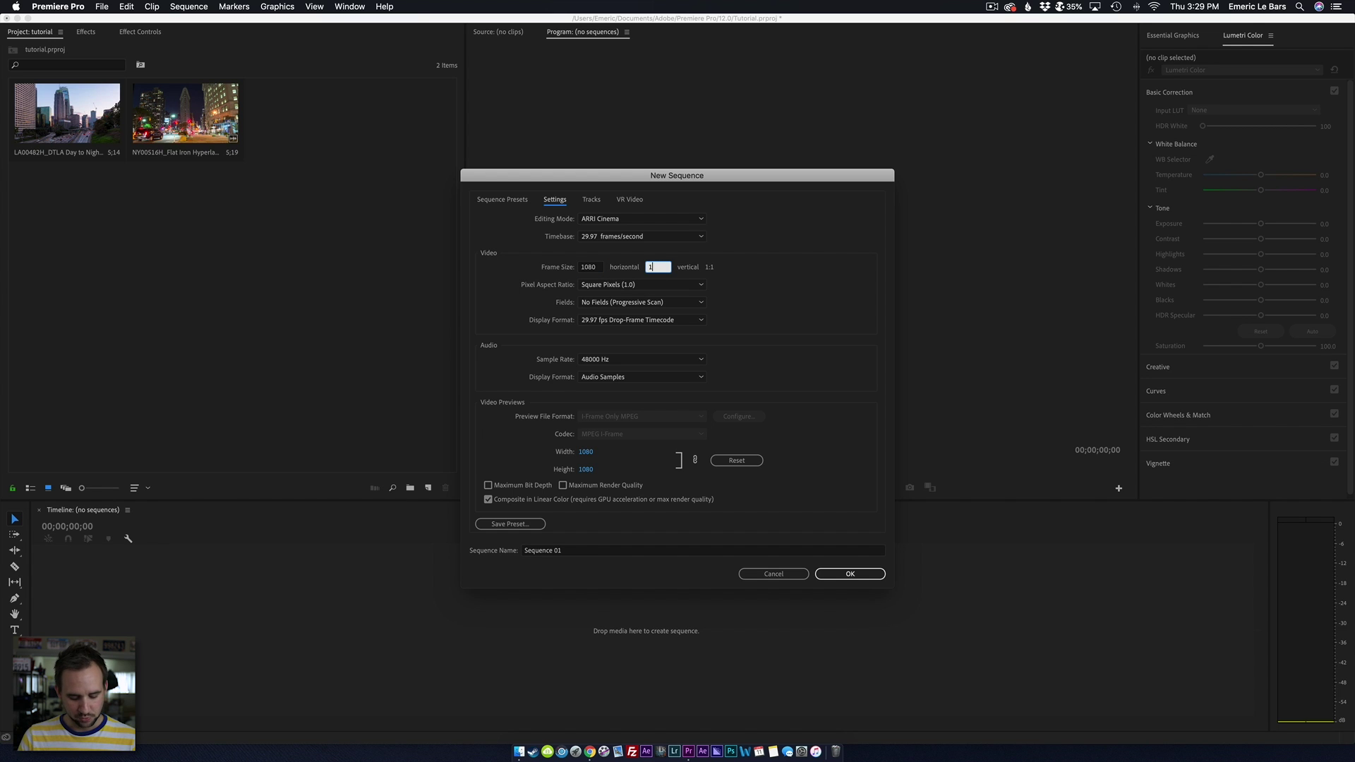
click(791, 274)
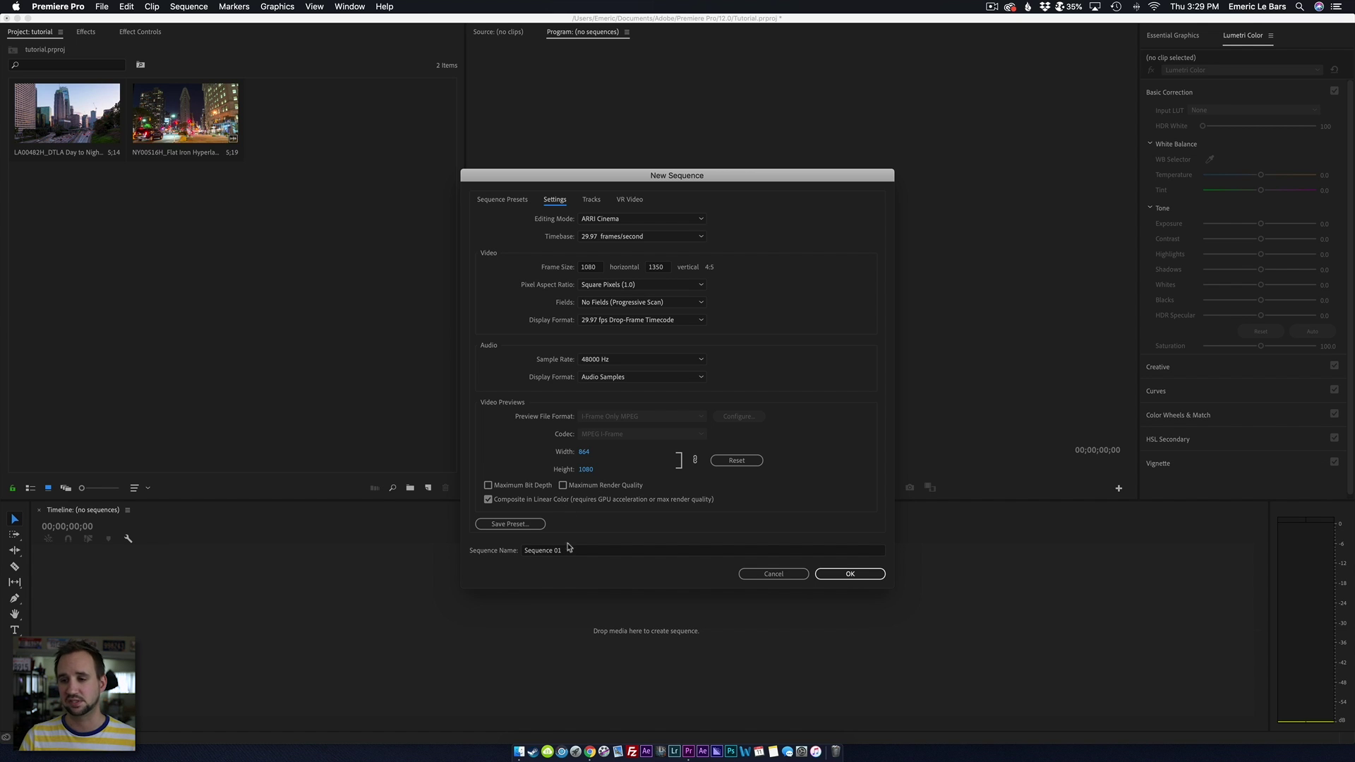
click(545, 551)
text(Hyperlapse boomer)
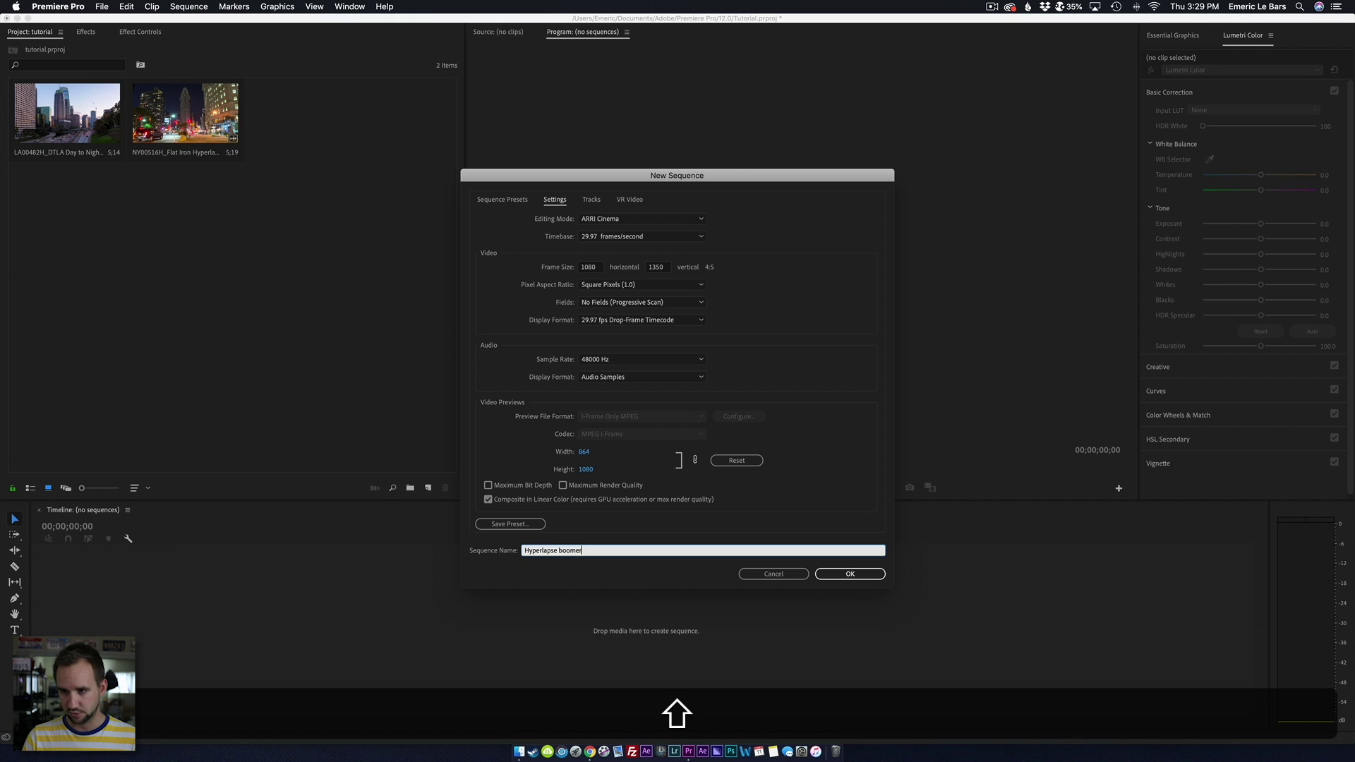
key(BackSpace)
key(BackSpace)
text(an)
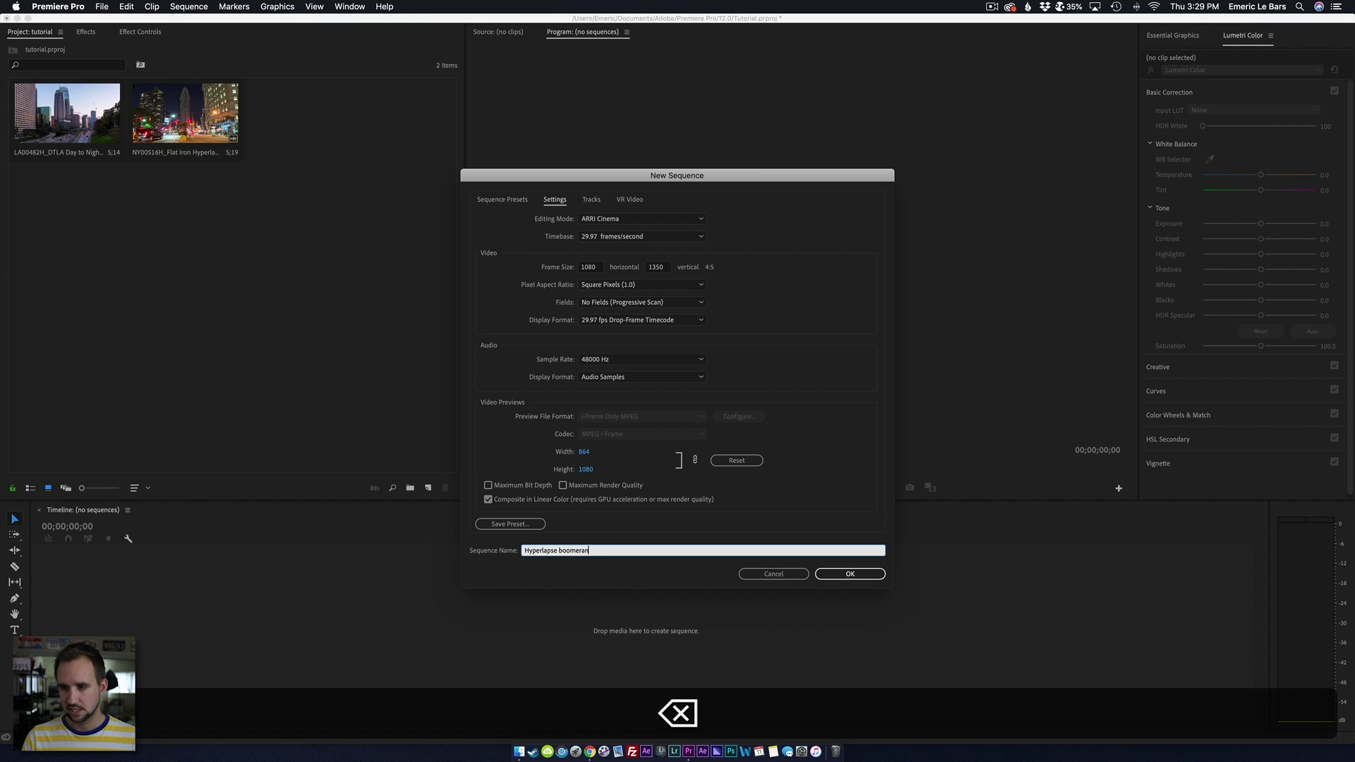
text(g)
key(Return)
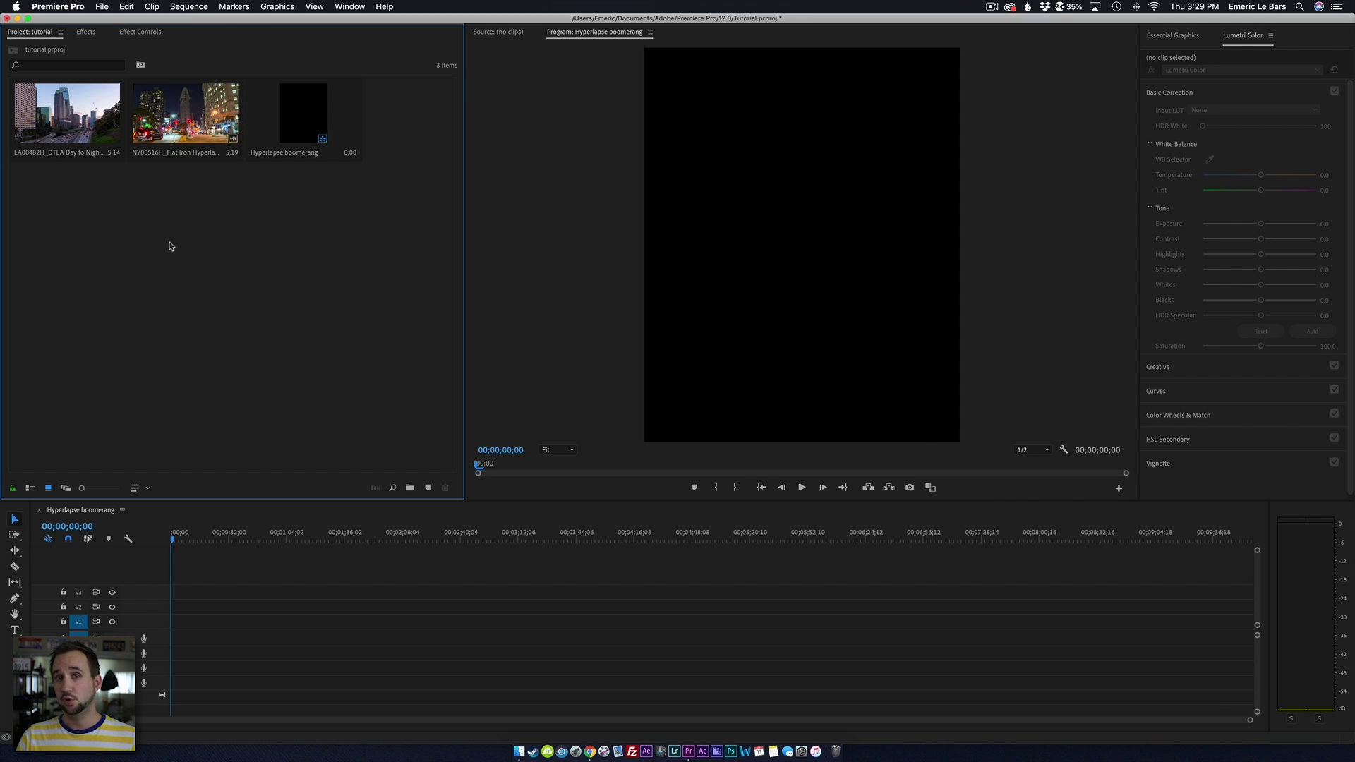
- Place the downtown clip LA00482H on V1 and scale it to 126 to fill the vertical frame
click(74, 137)
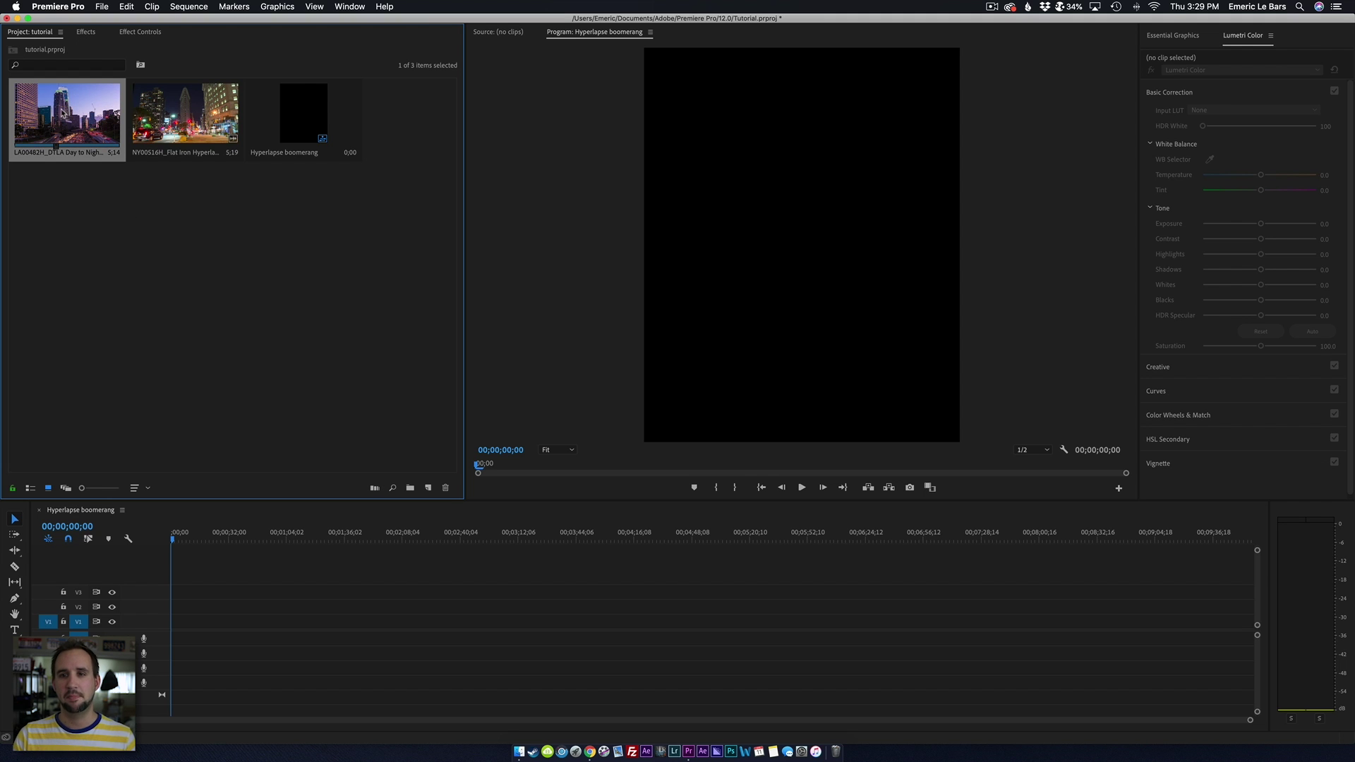
drag(63, 114, 173, 622)
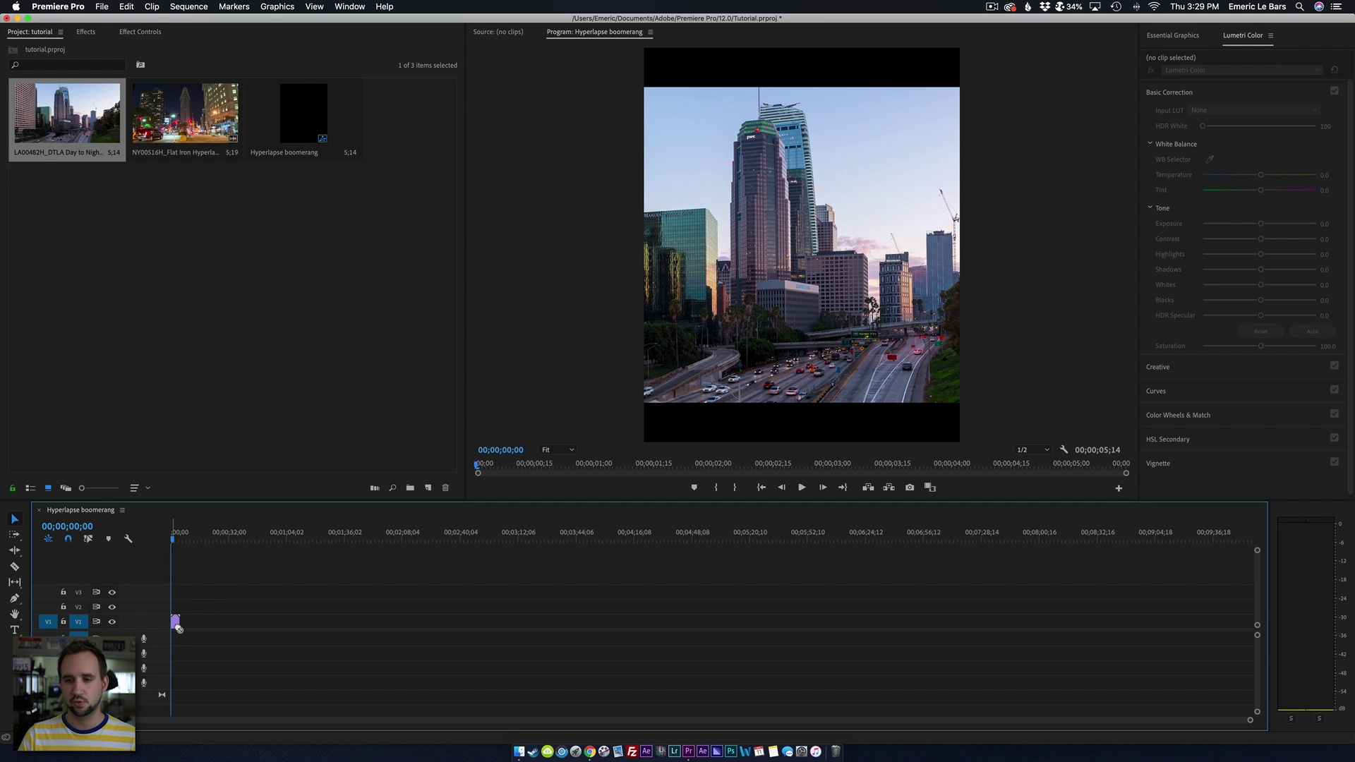
click(177, 538)
key(=)
key(=)
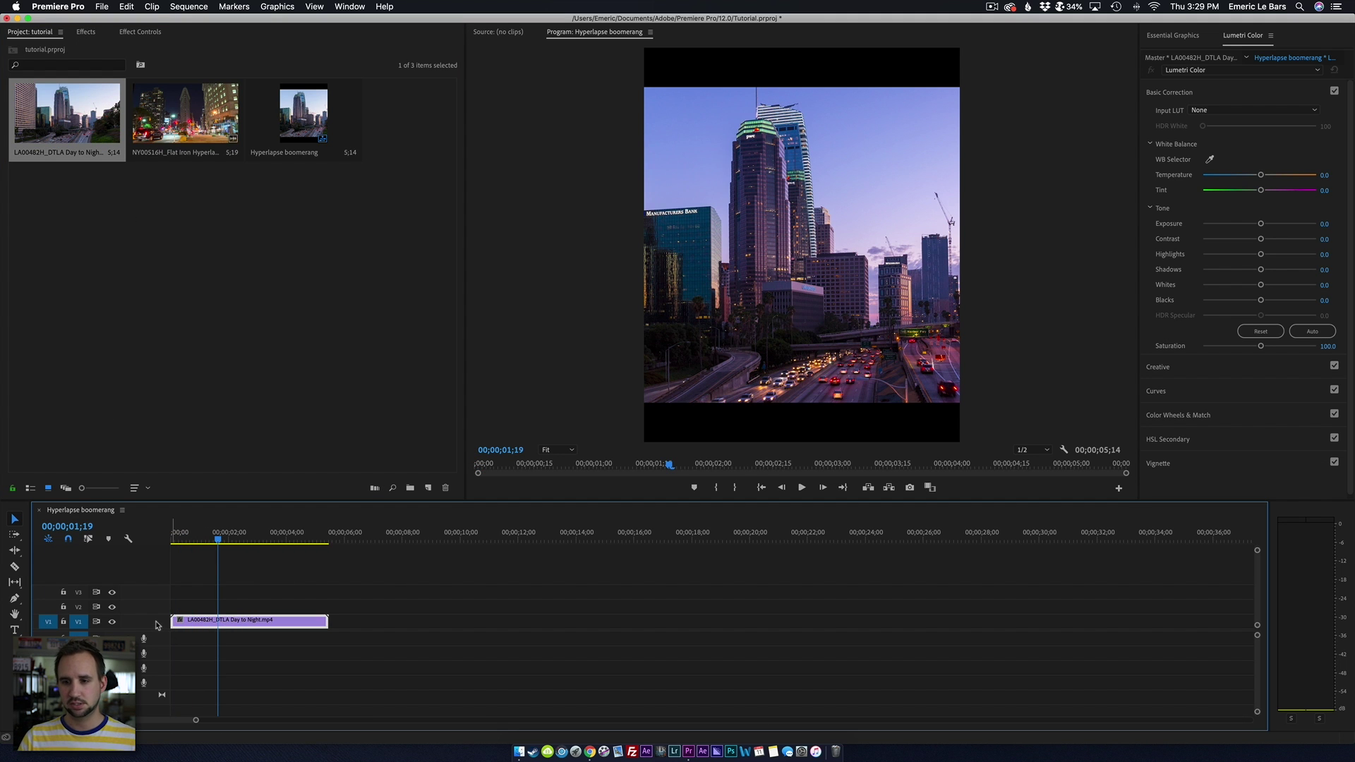
double_click(127, 621)
click(144, 33)
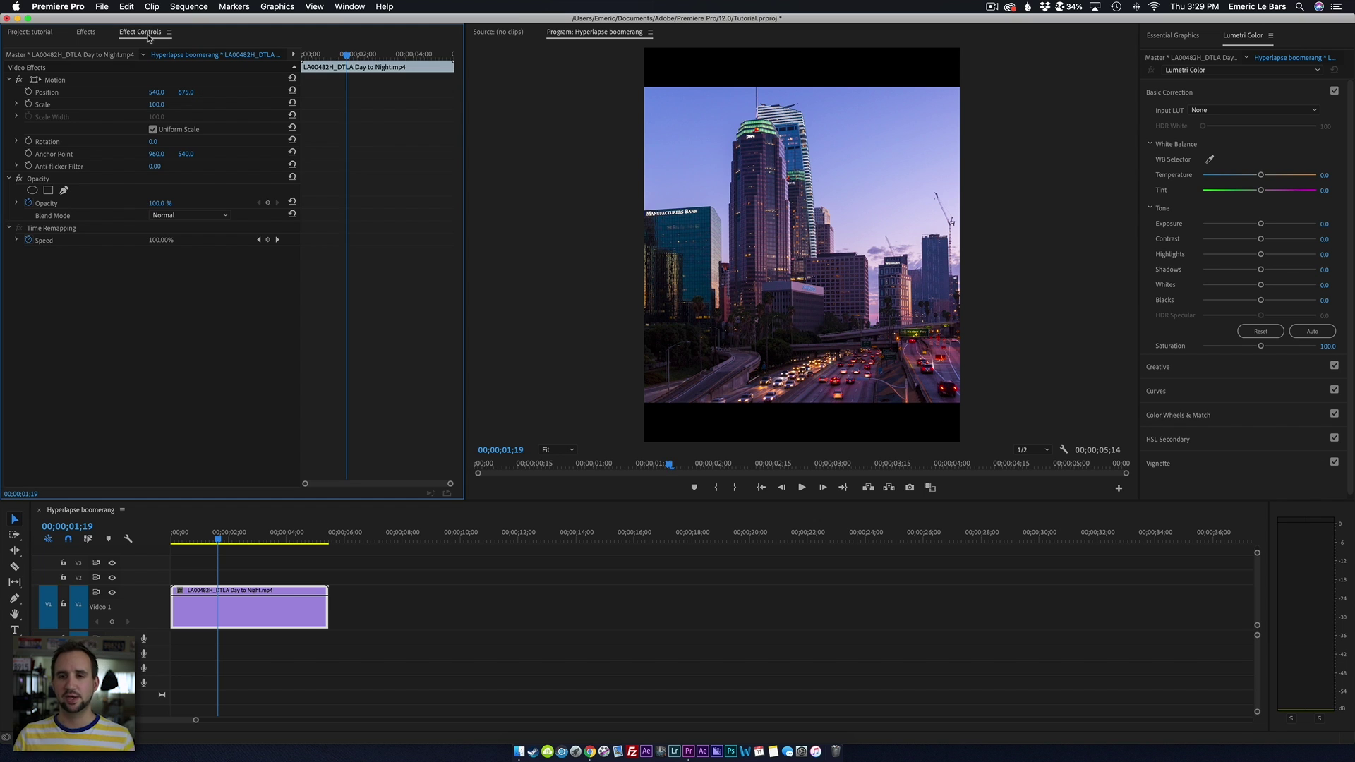
drag(152, 106, 108, 94)
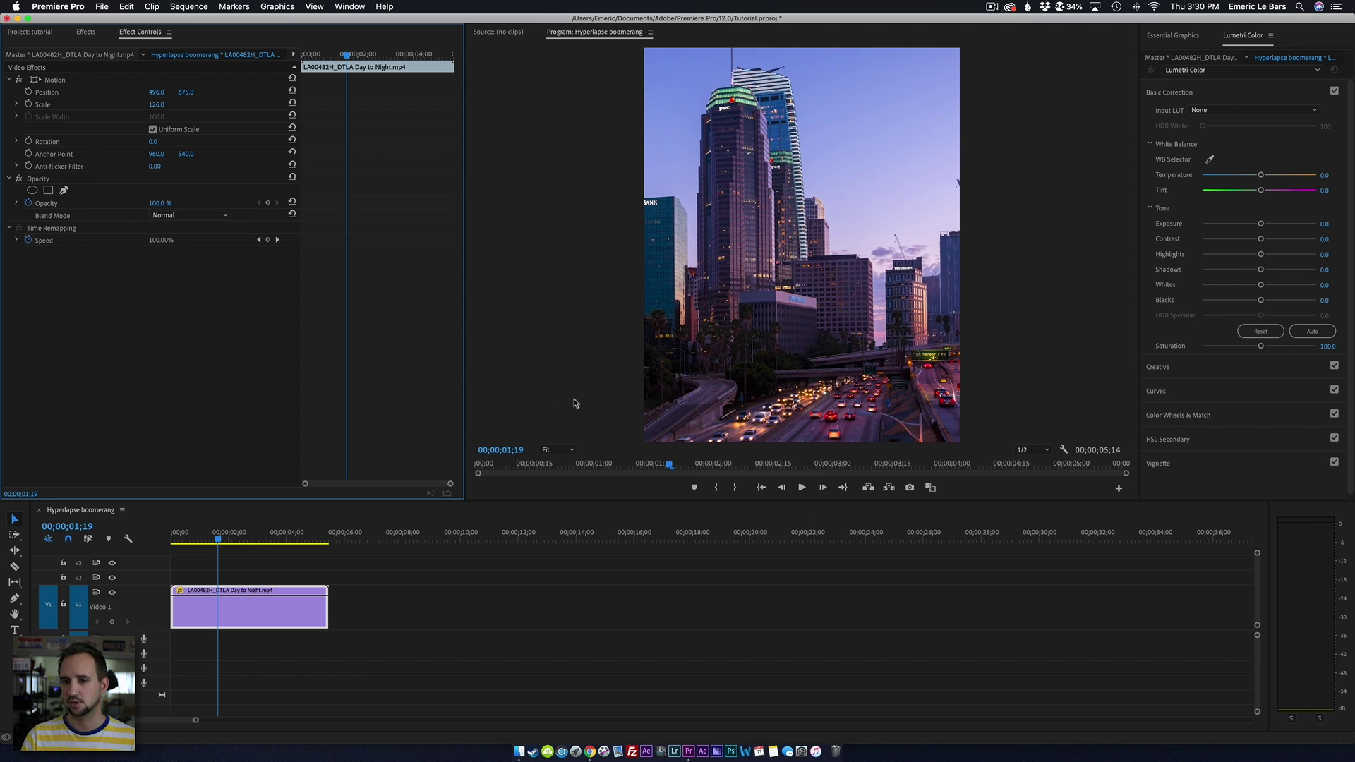
key(XF86MonBrightnessUp)
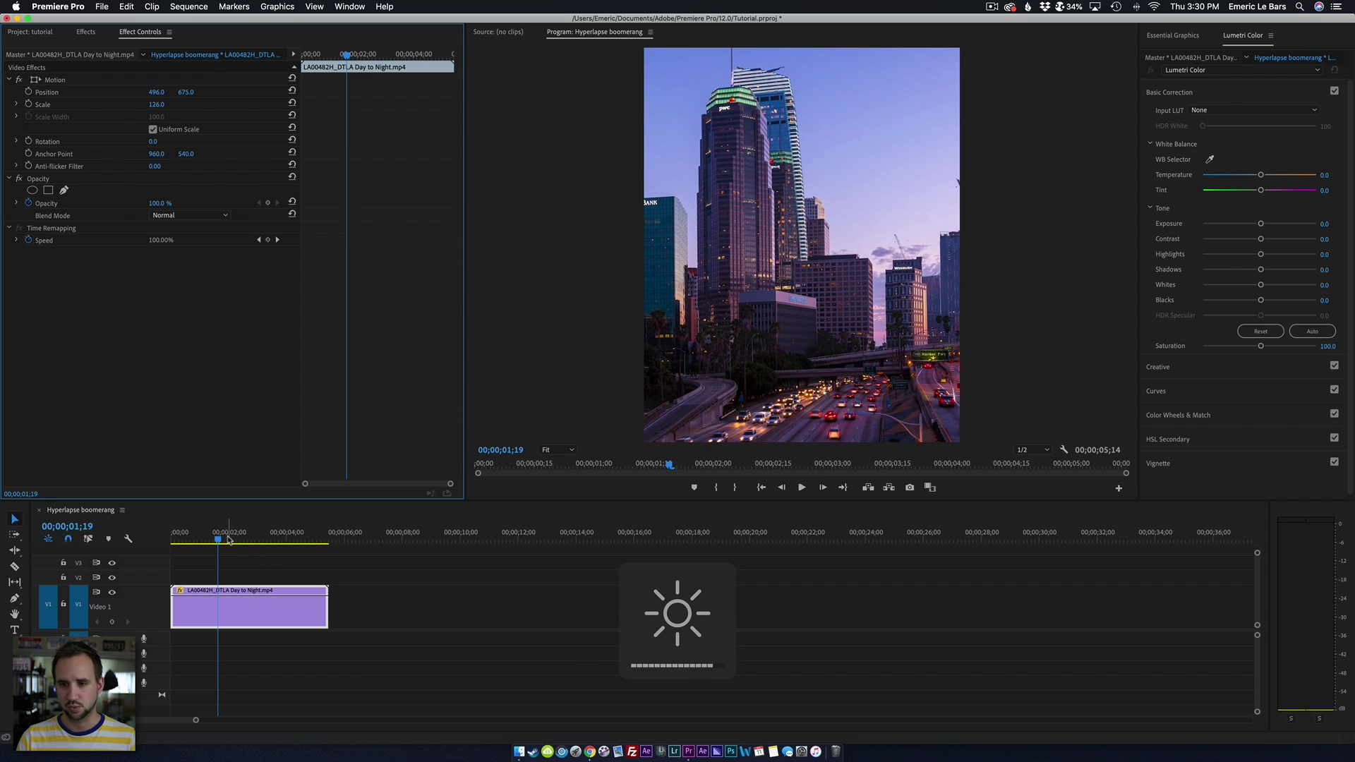
- Show the timeline clip's Speed keyframe line
click(223, 540)
right_click(257, 614)
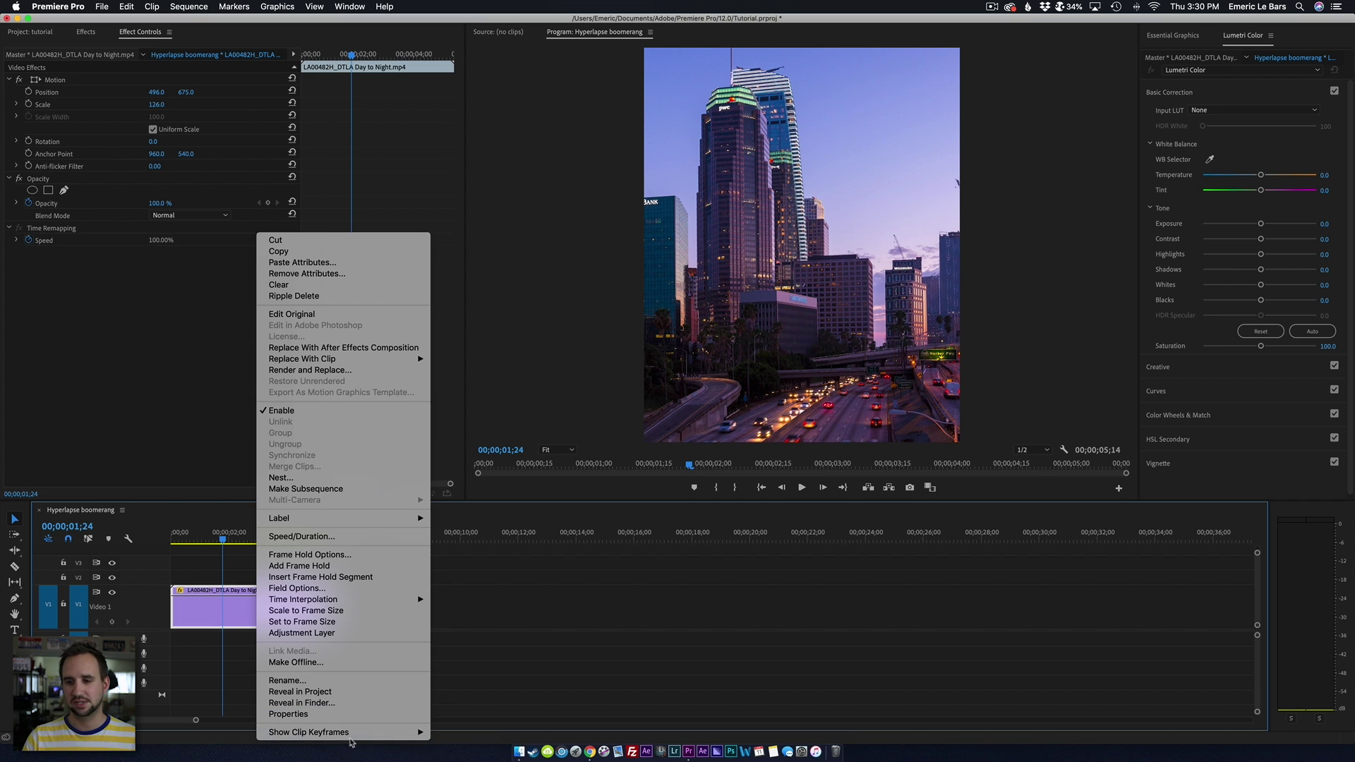
mouse_move(356, 734)
mouse_move(464, 736)
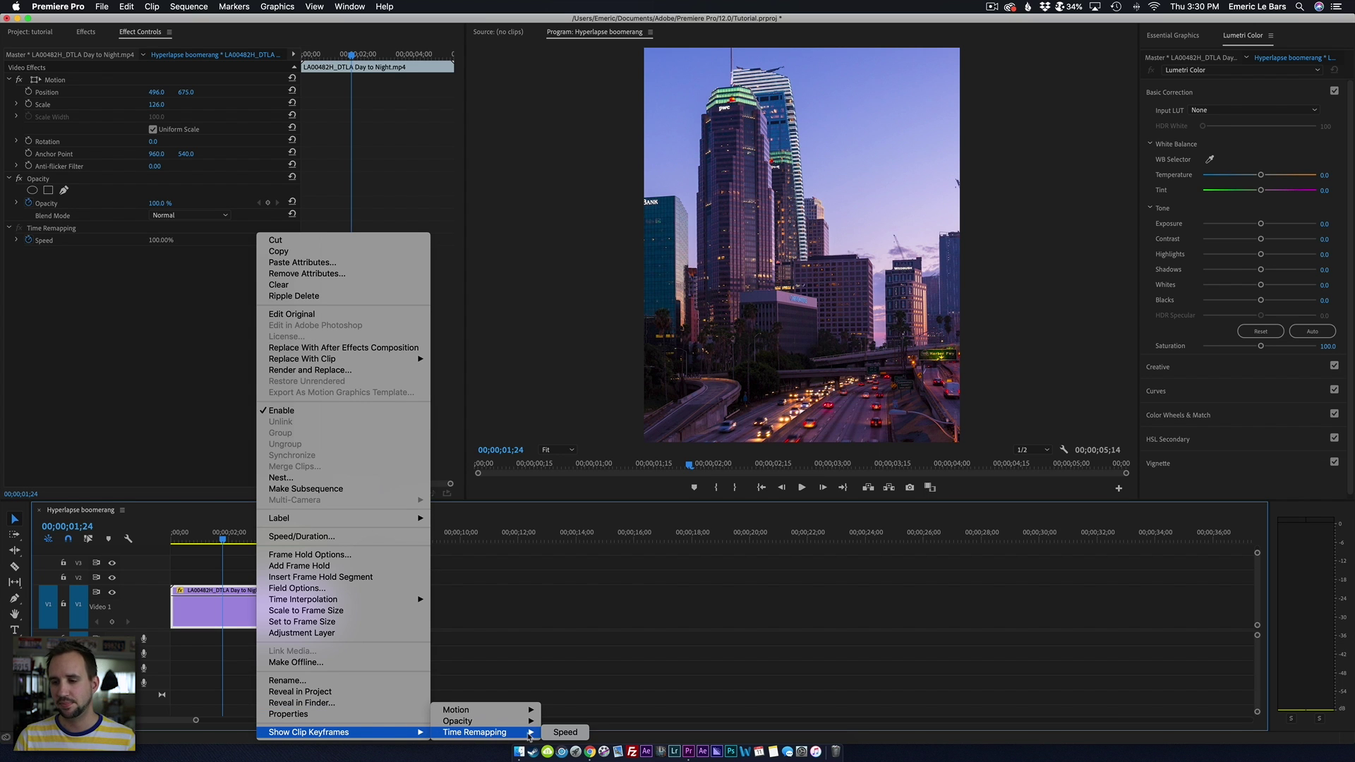
click(565, 732)
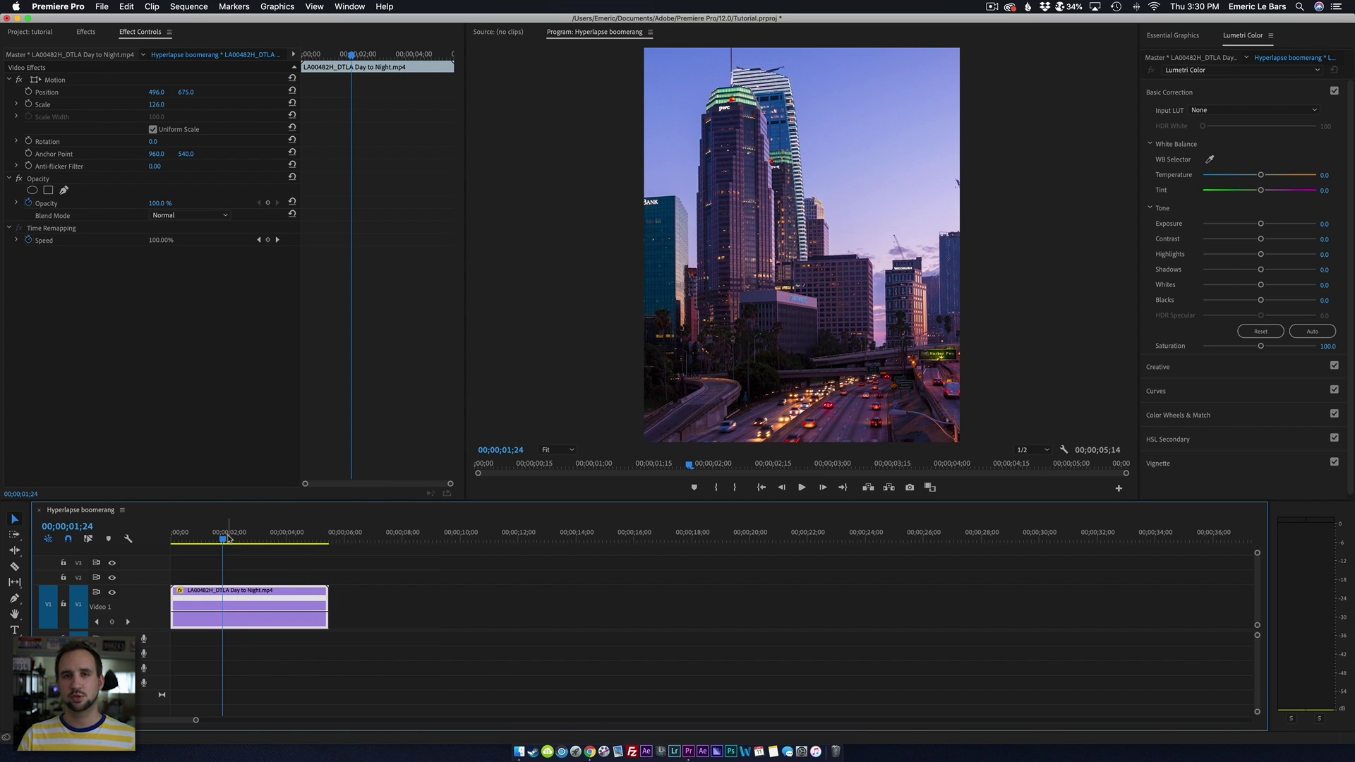
- Move the downtown clip so it starts about one second into the sequence
drag(228, 539, 177, 540)
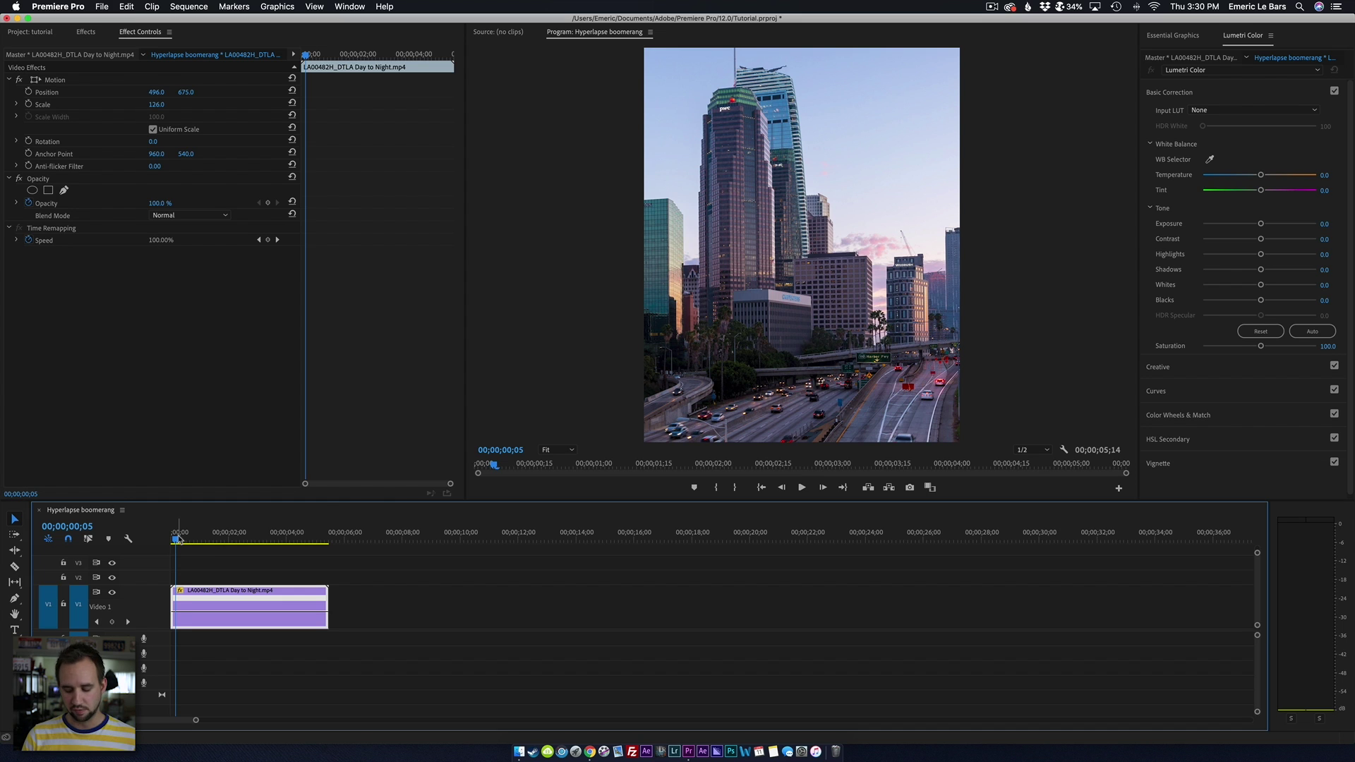
key(equal)
key(equal)
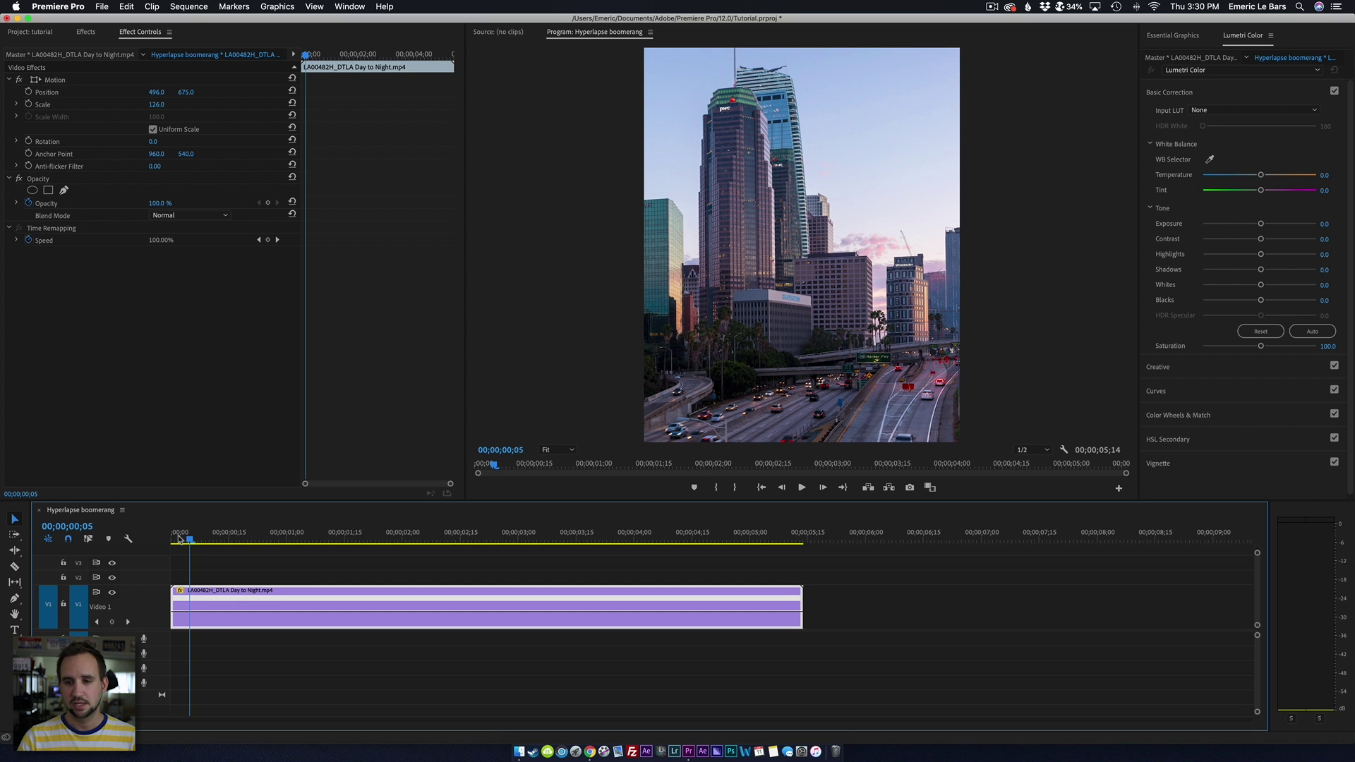
drag(233, 607, 352, 606)
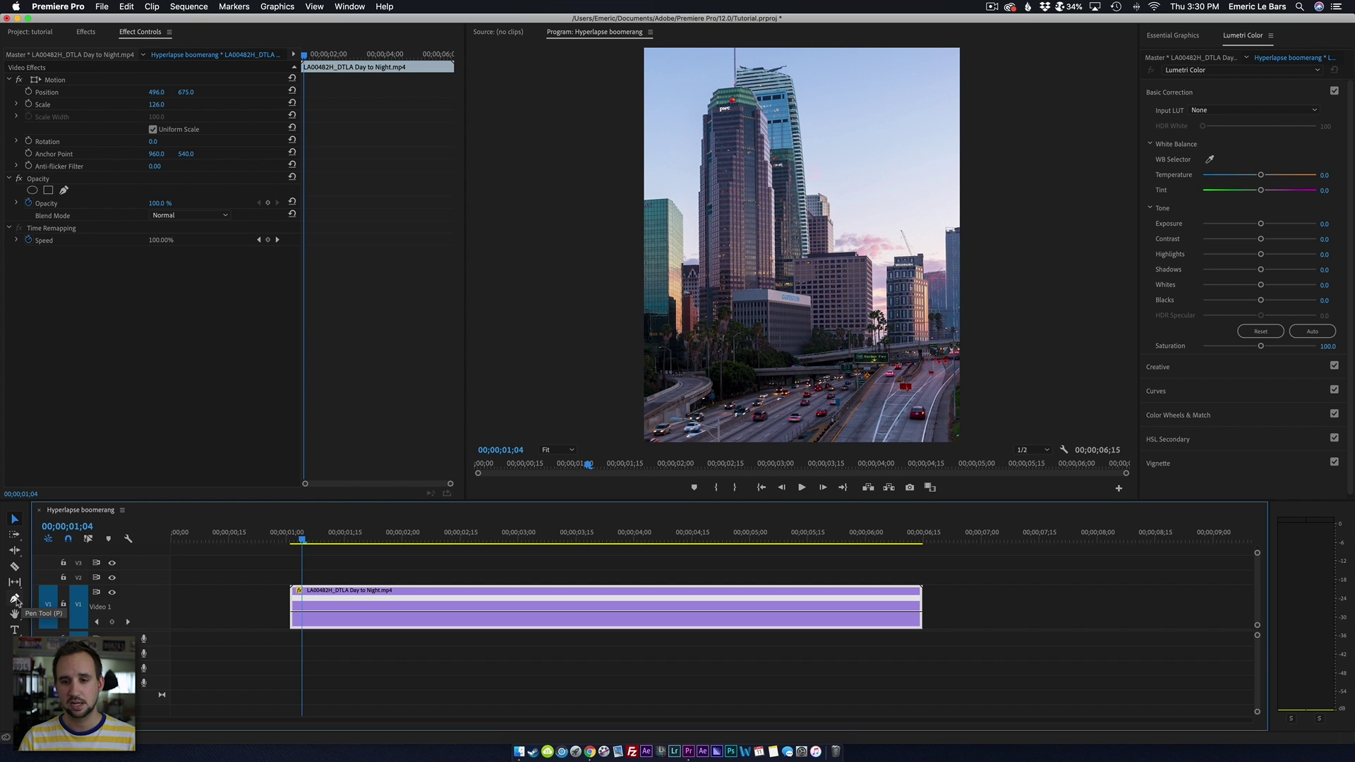
click(16, 600)
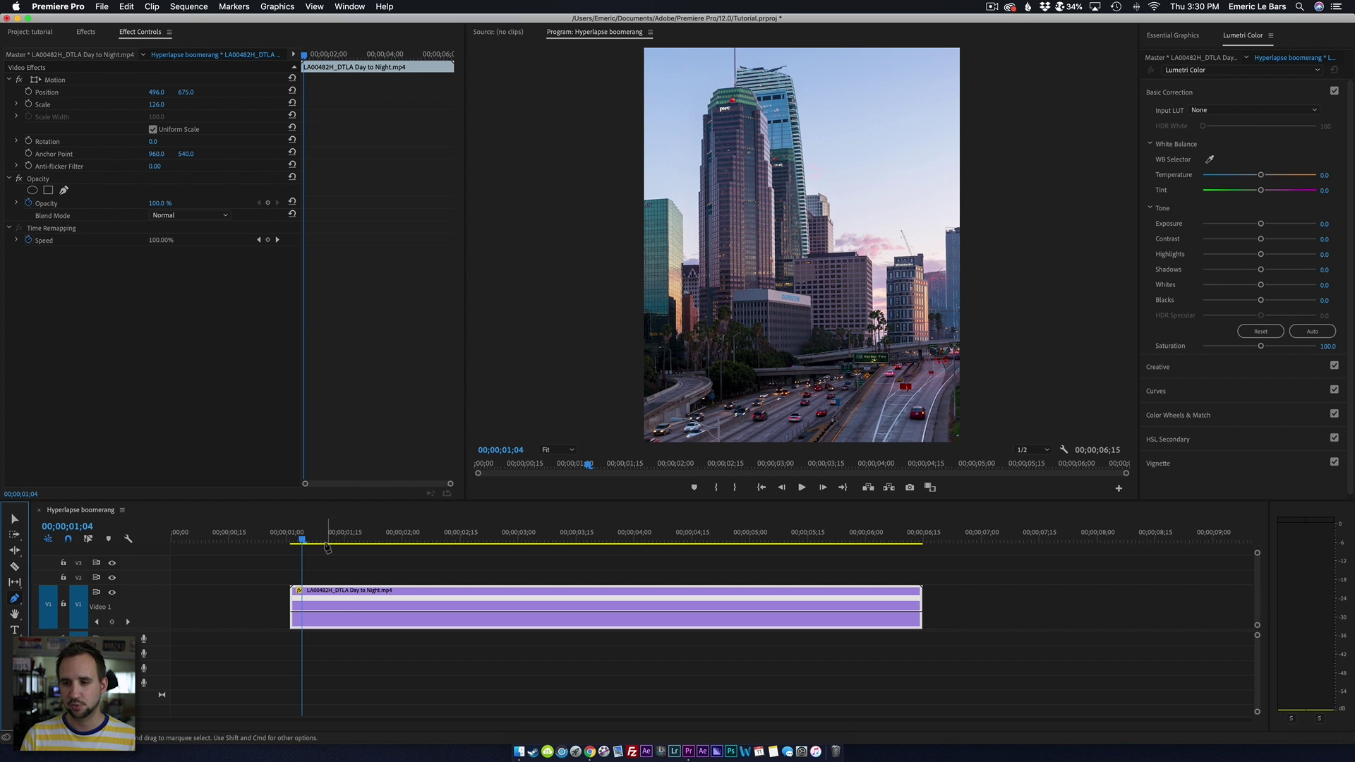
- Add speed keyframes near the clip's start and end with the Pen tool
drag(305, 540, 333, 542)
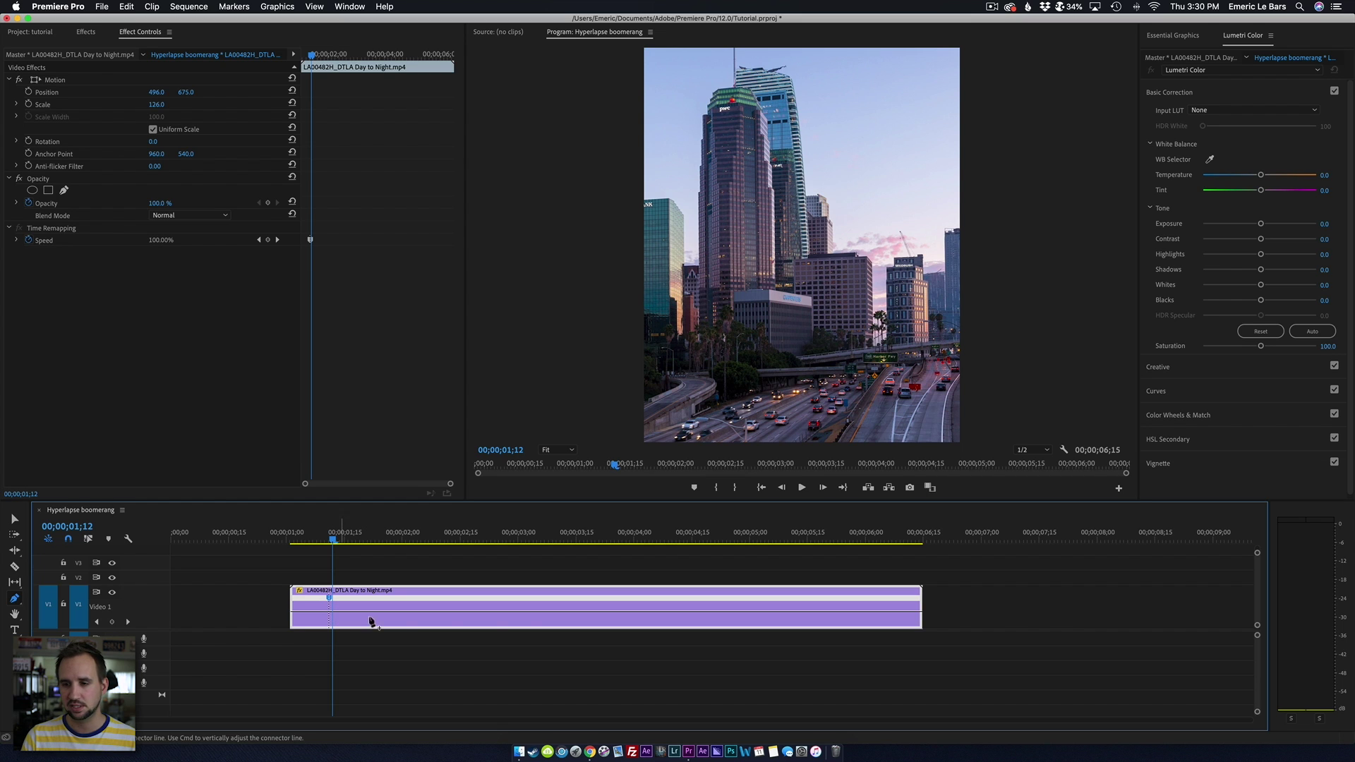
click(870, 614)
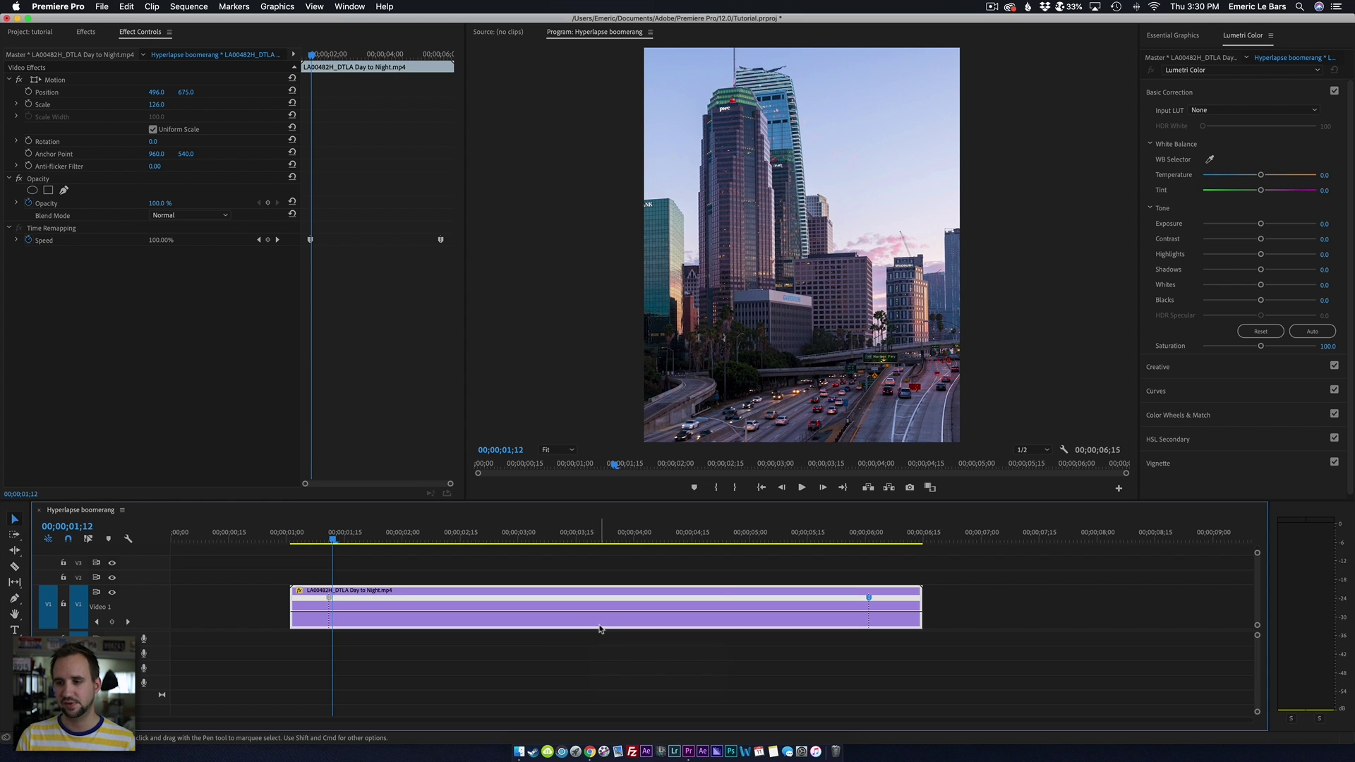
click(16, 520)
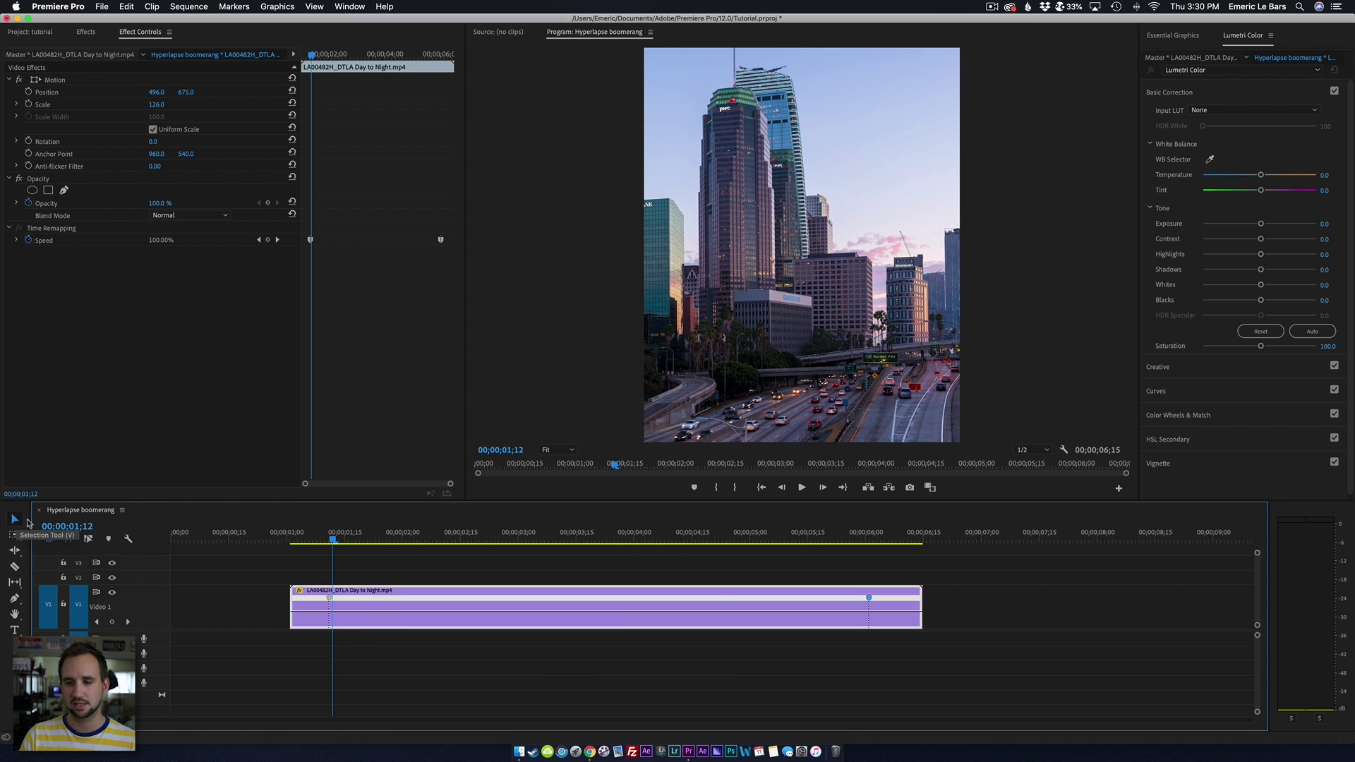
- Spread both speed keyframes apart into gradual speed-ramp transitions
key(=)
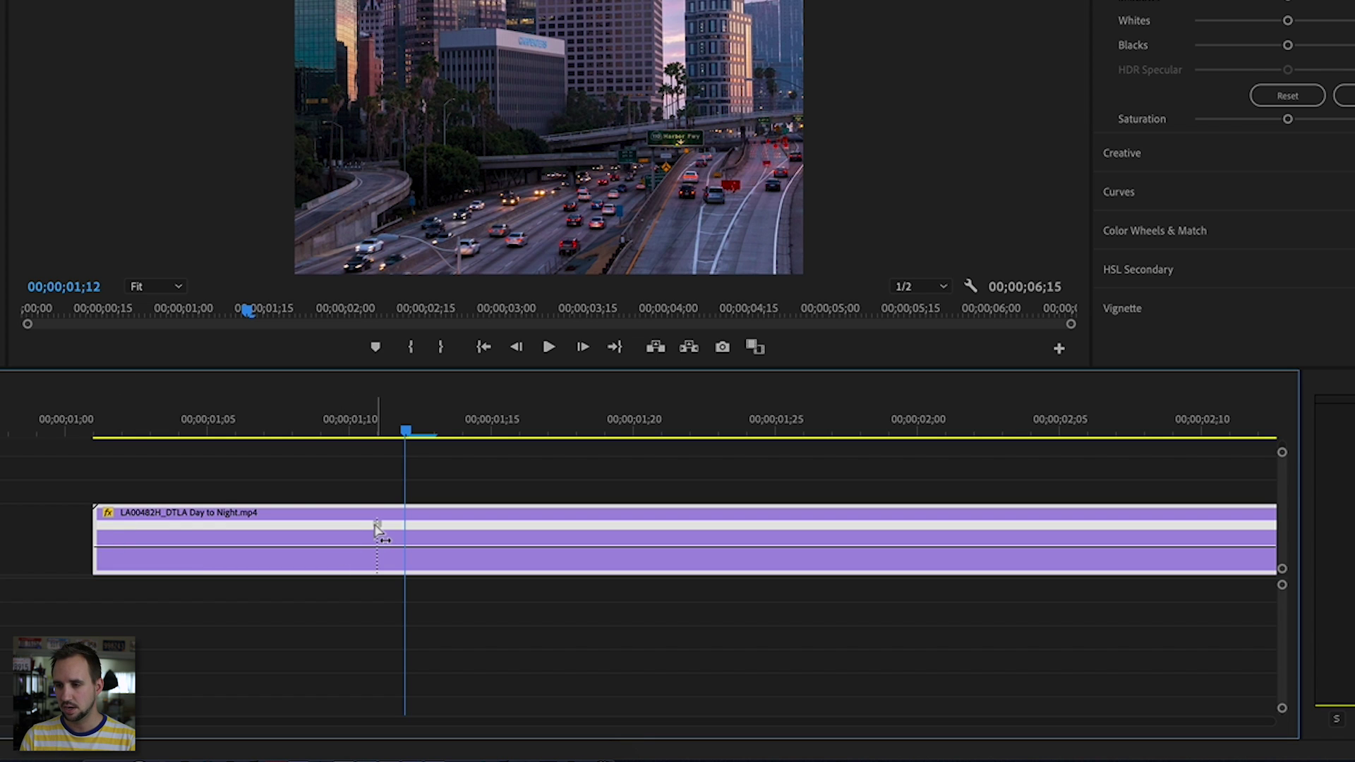
drag(375, 529, 454, 539)
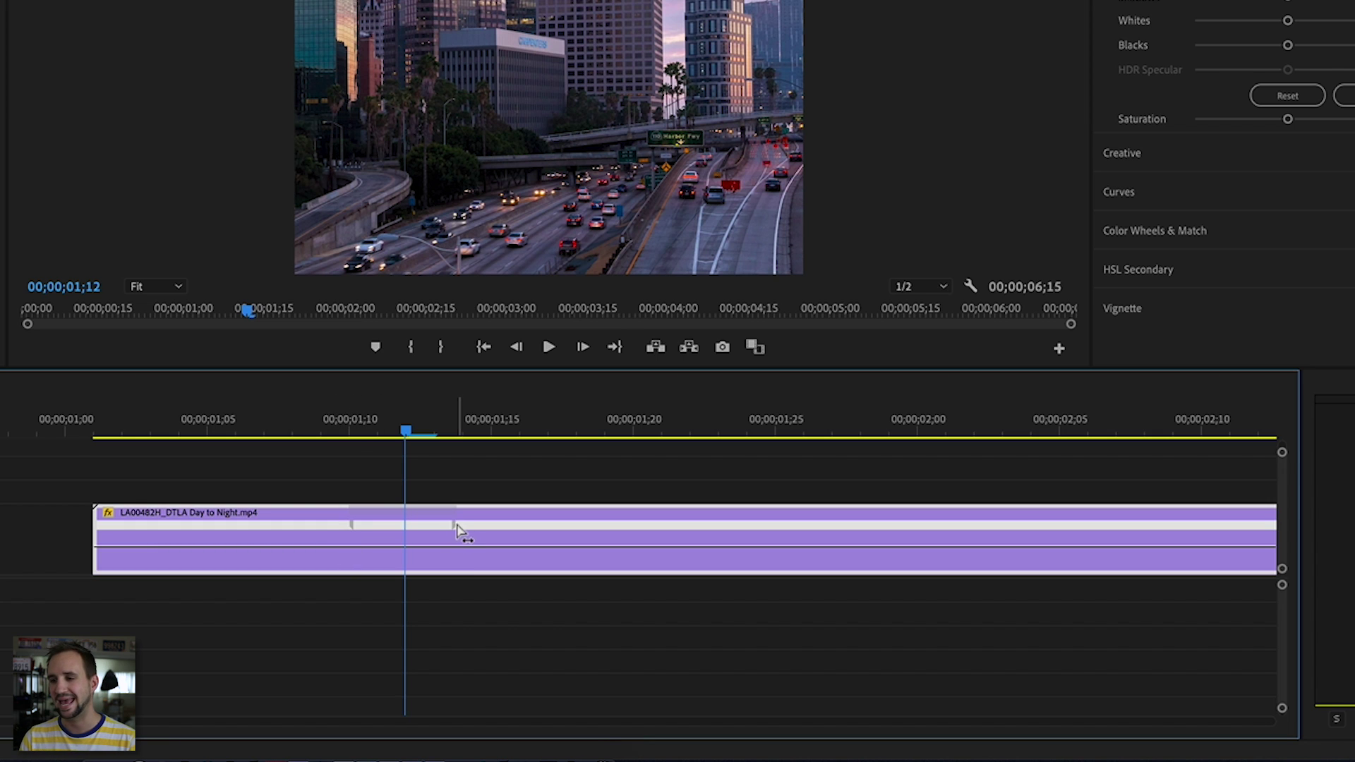
drag(459, 535, 515, 528)
key(minus)
key(minus)
scroll(484, 520, right, 5)
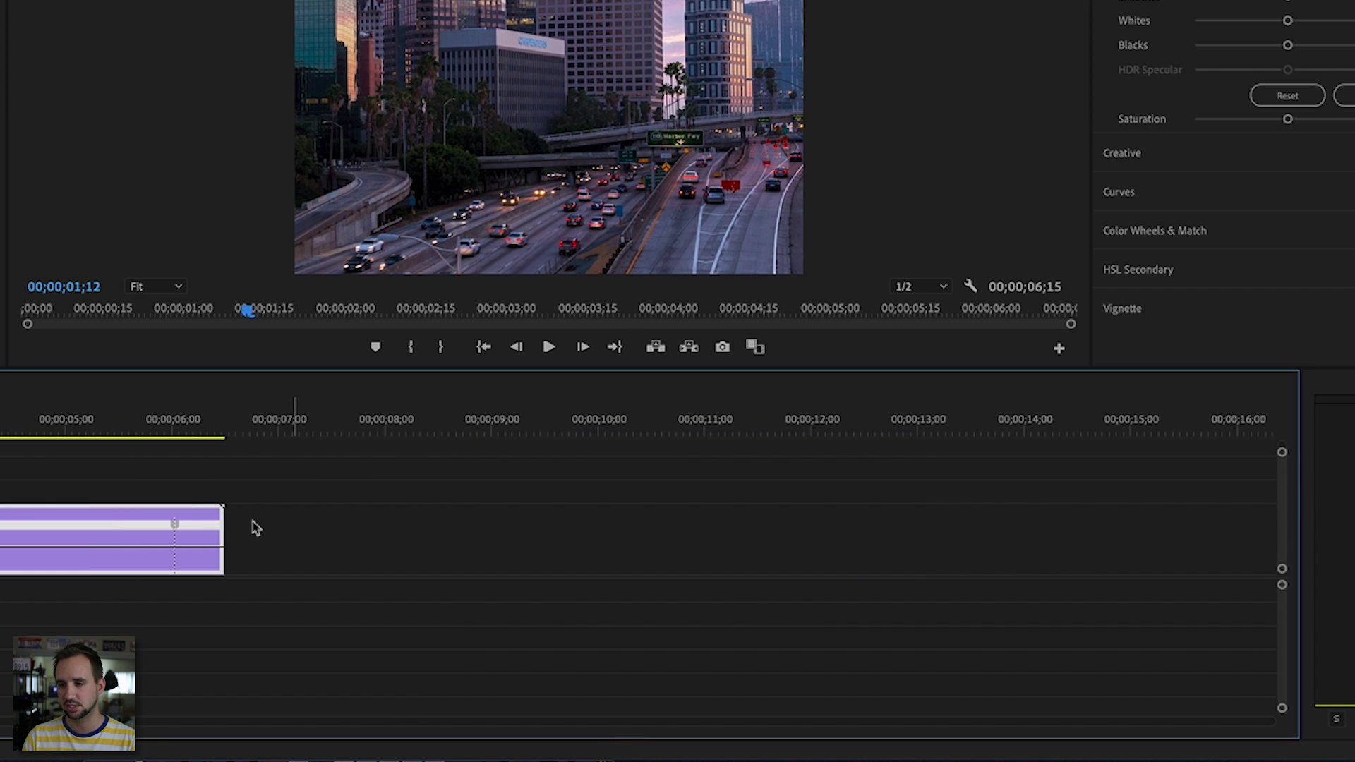
key(=)
drag(816, 529, 742, 533)
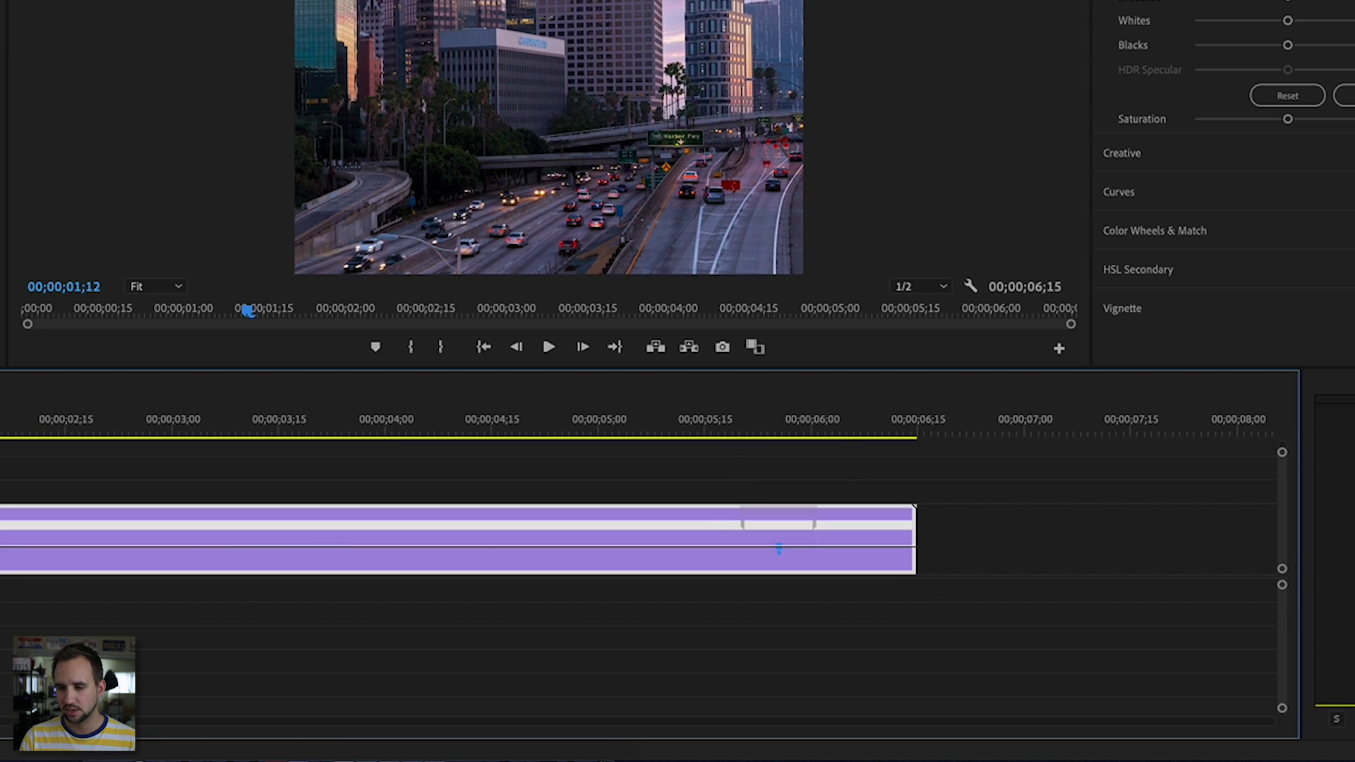
drag(337, 558, 198, 533)
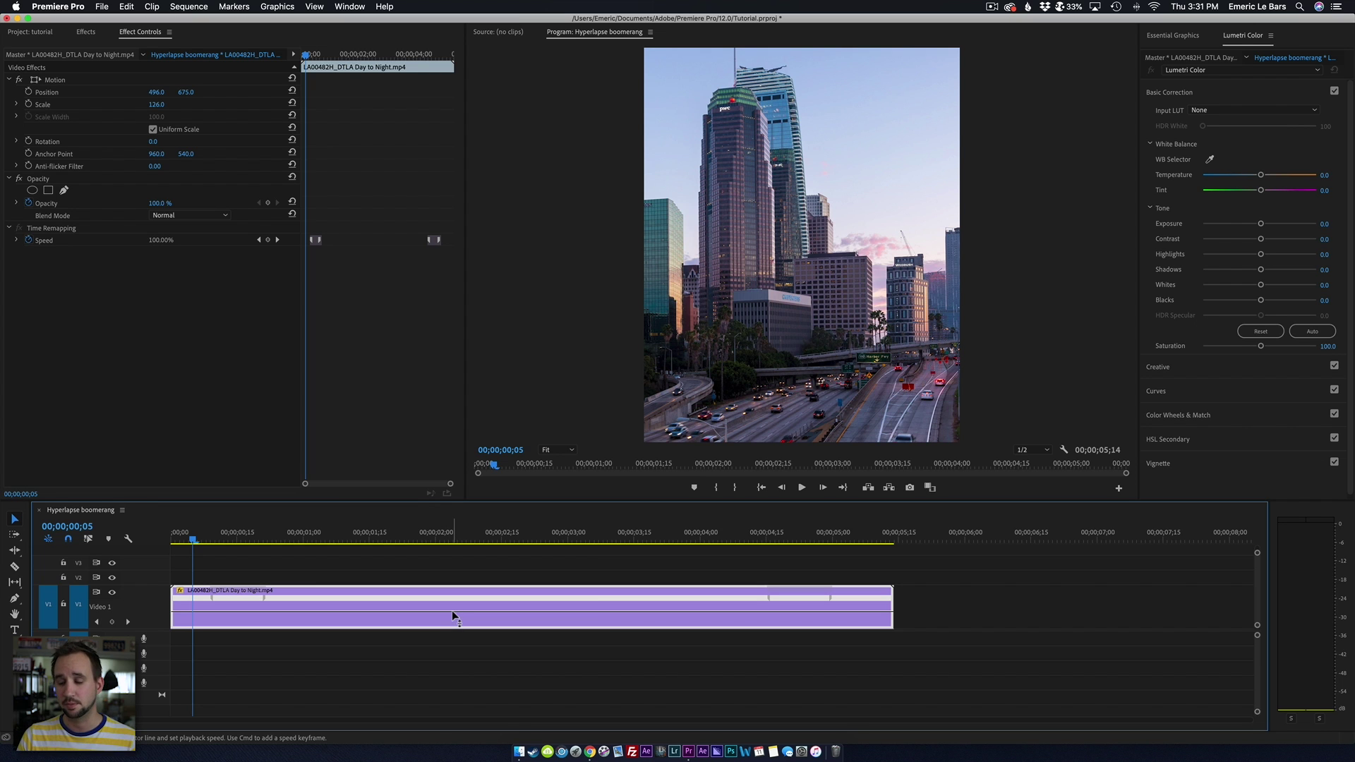
- Raise the speed of the section between the keyframes to 314%
drag(450, 612, 451, 604)
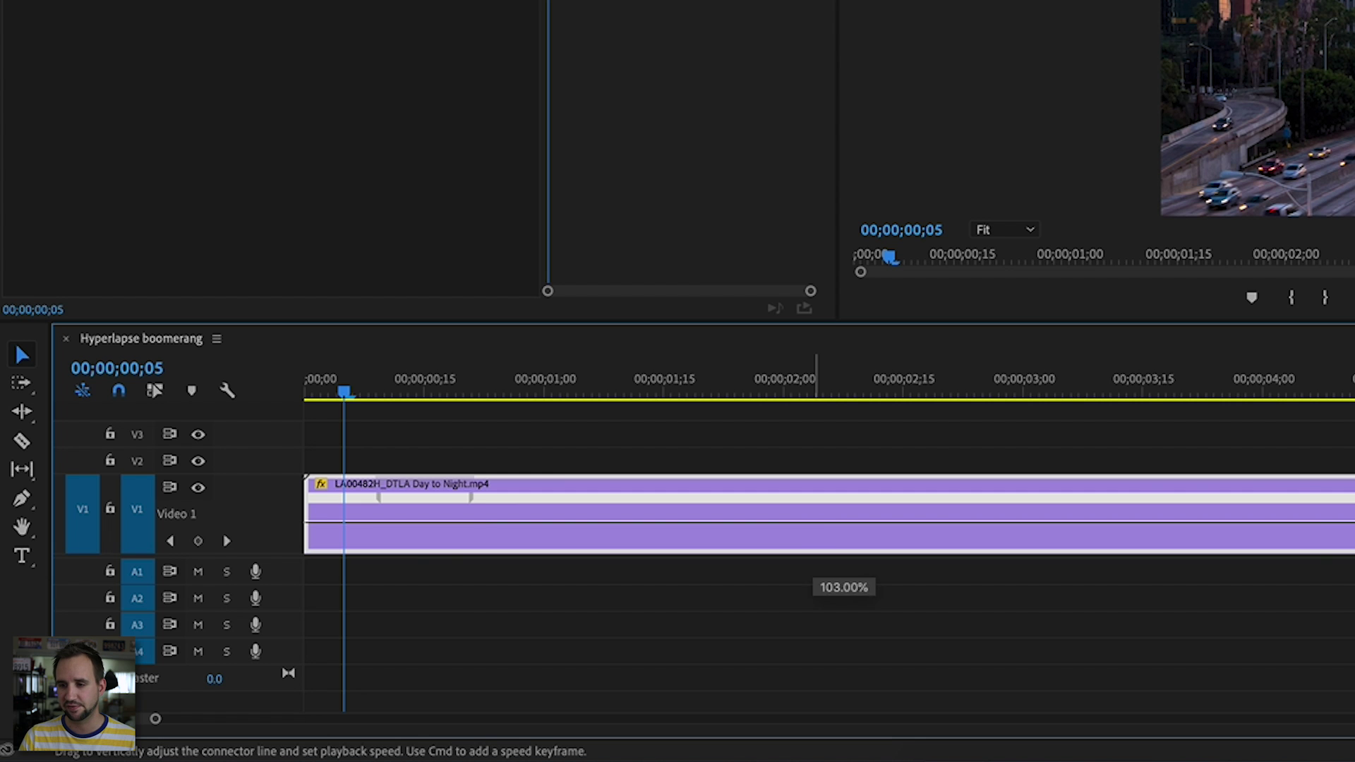
drag(815, 403, 815, 404)
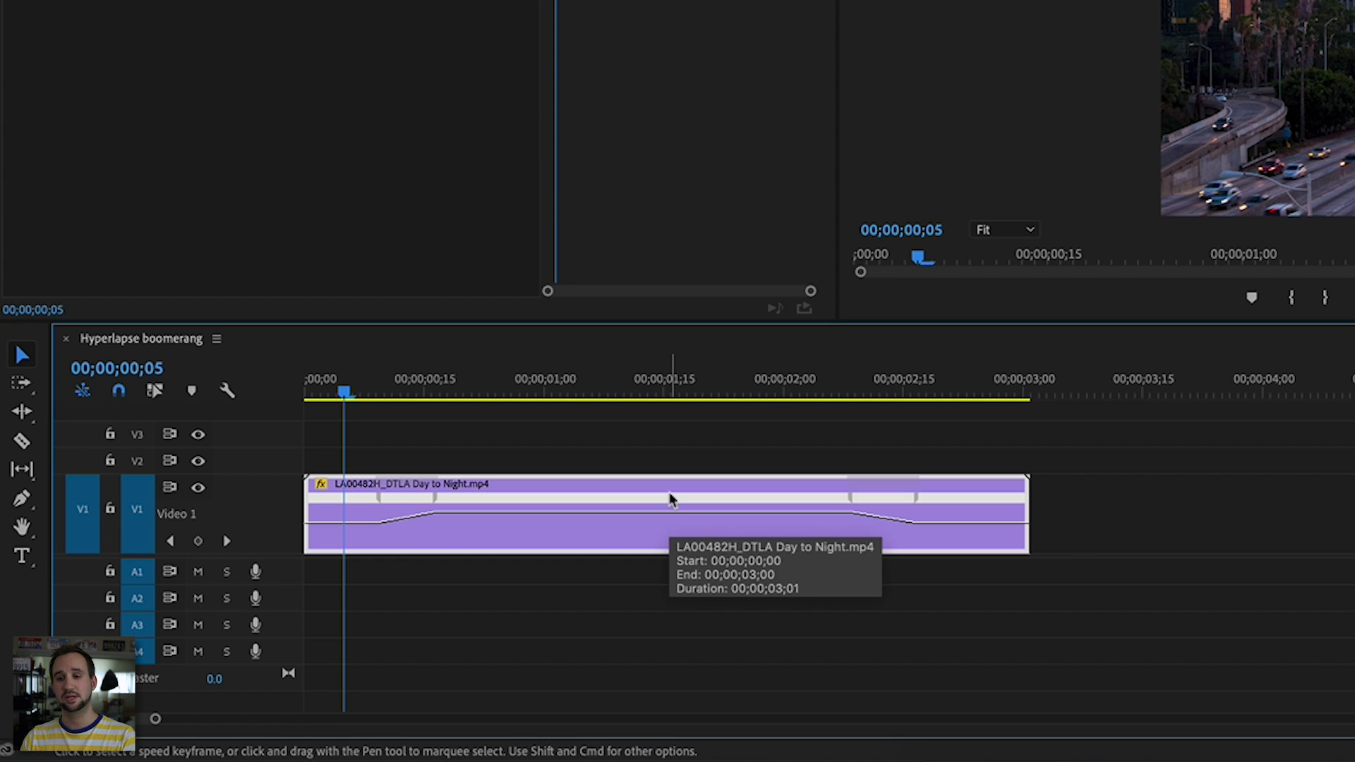
drag(637, 511, 802, 530)
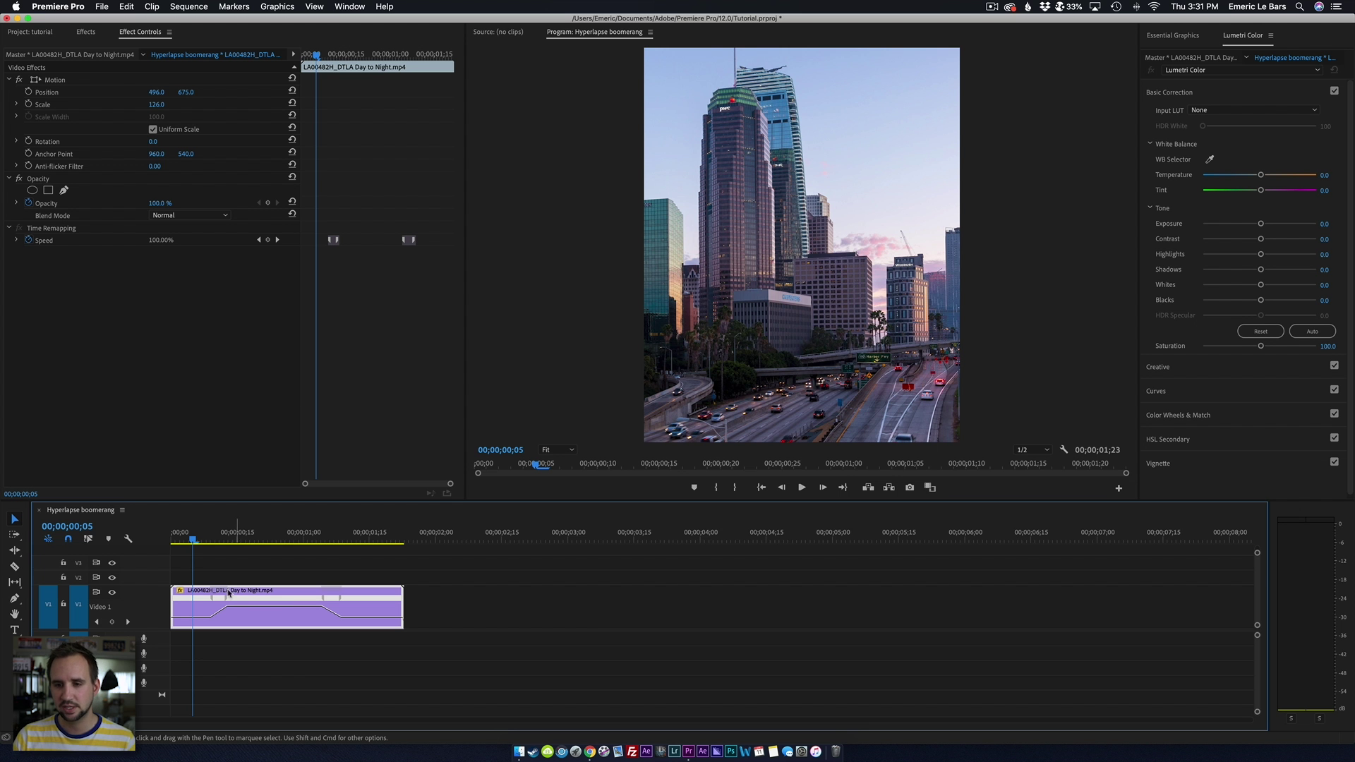
- Play back the speed-ramped clip from the start and park the playhead at 00;00;00;02
key(space)
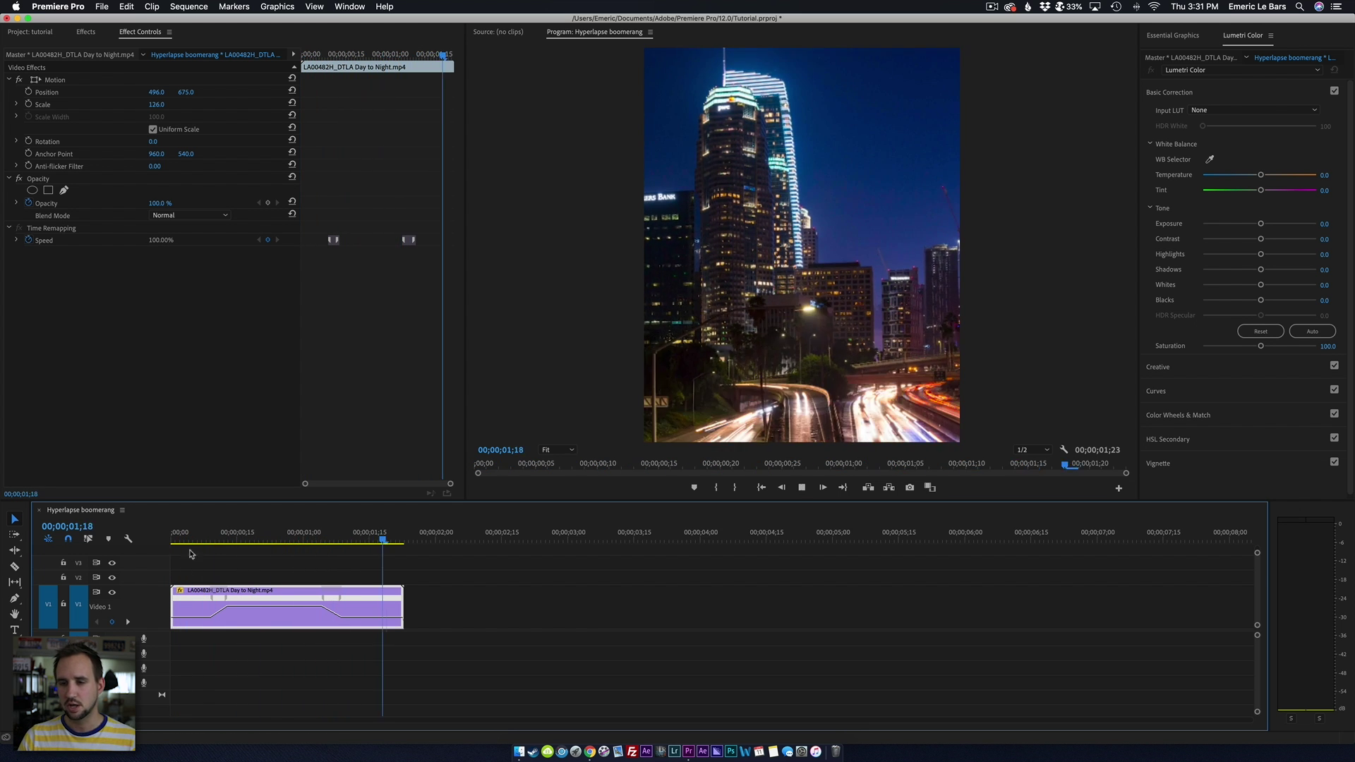
key(space)
key(Home)
key(space)
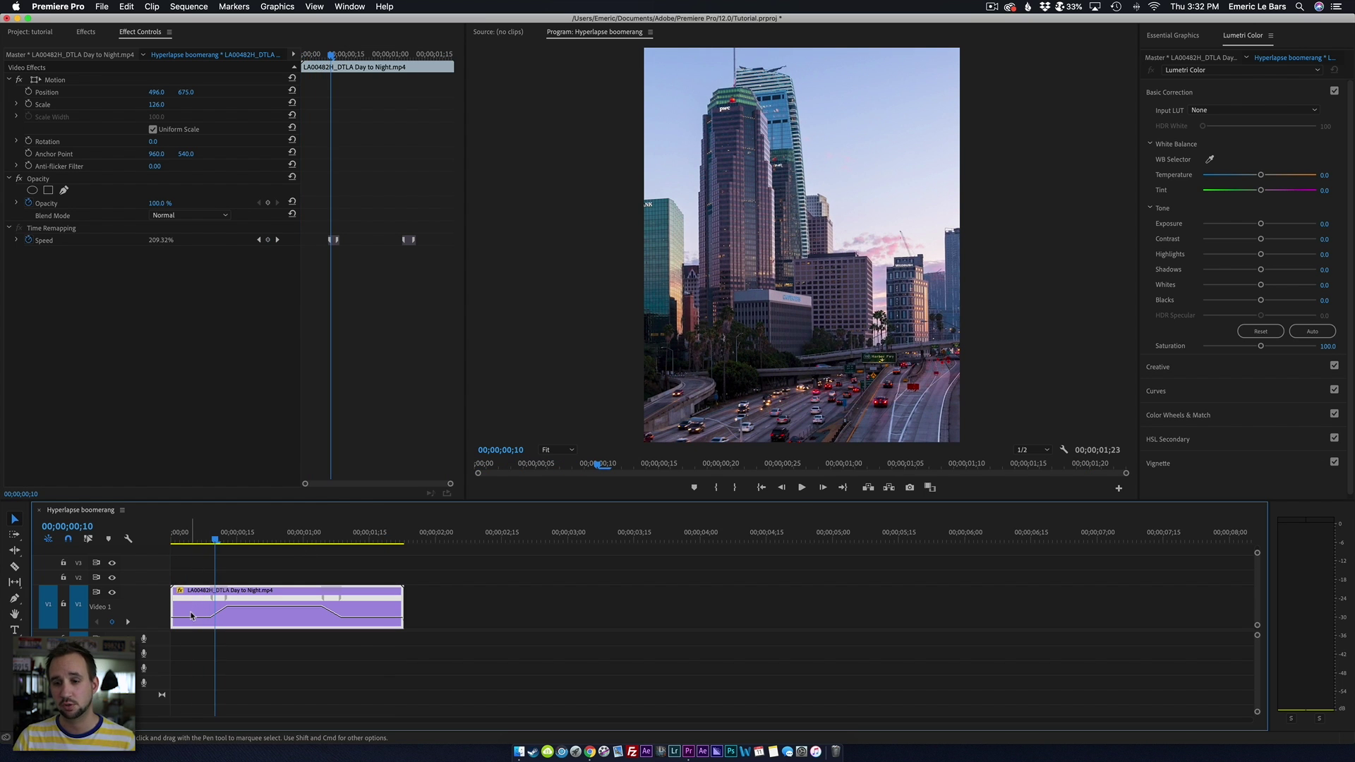
click(185, 543)
drag(185, 545, 182, 545)
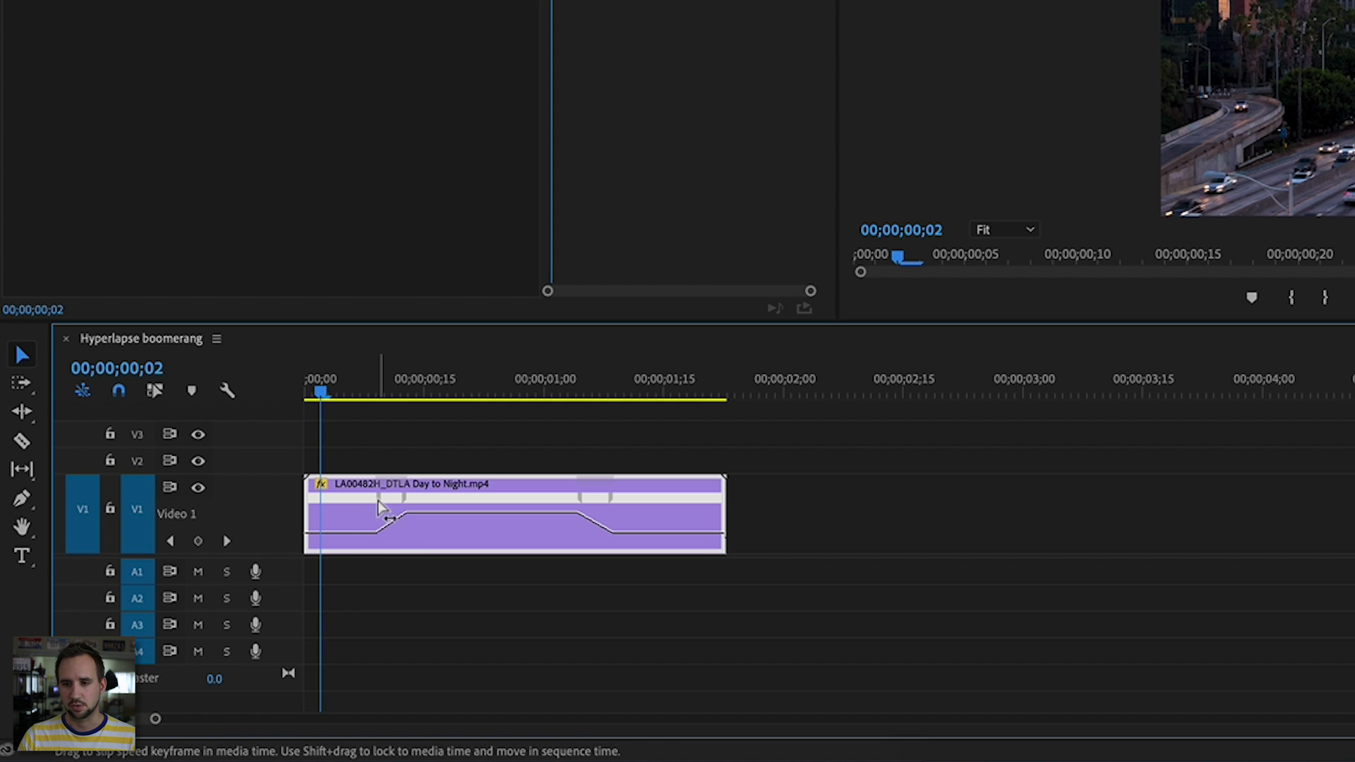
- Shift the first speed ramp earlier and the second slightly later, shortening the clip to about 1;14
drag(212, 599, 208, 601)
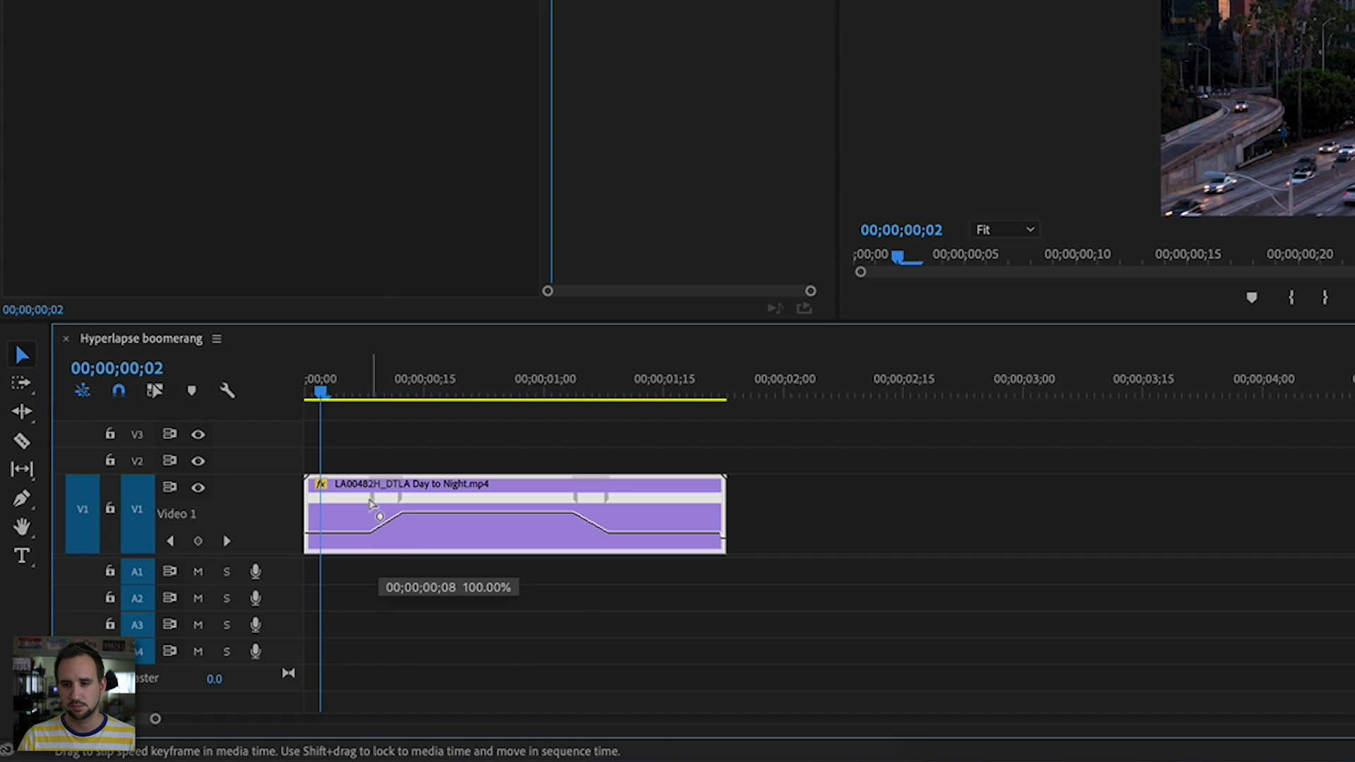
drag(372, 499, 332, 499)
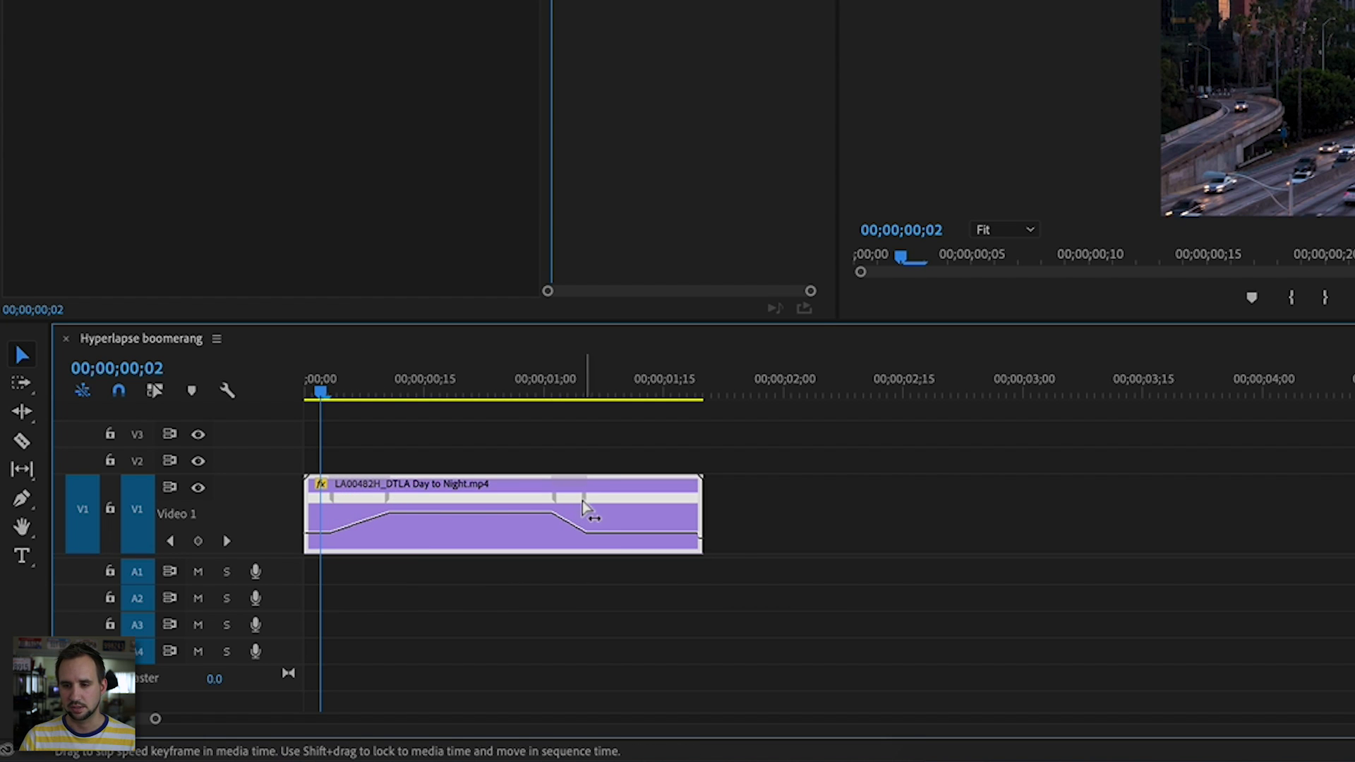
drag(583, 503, 537, 500)
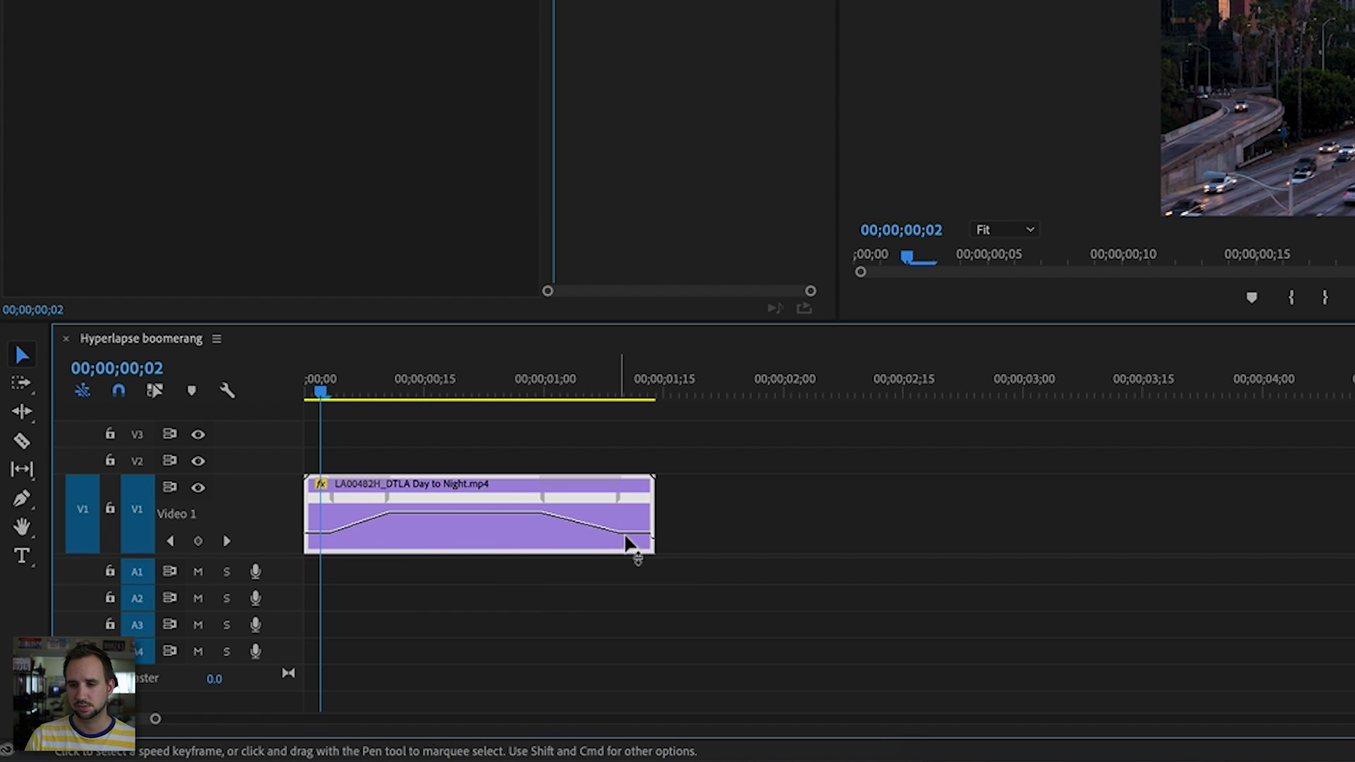
key(space)
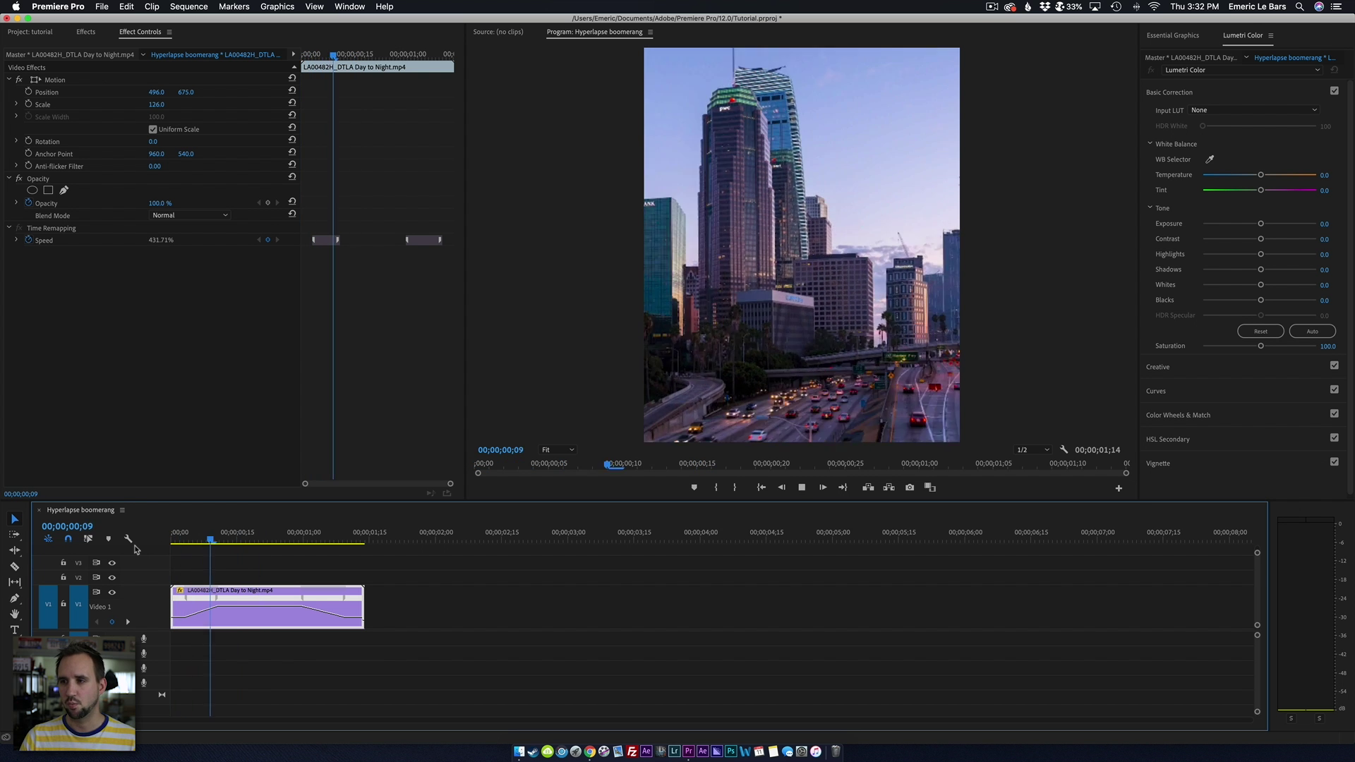
key(space)
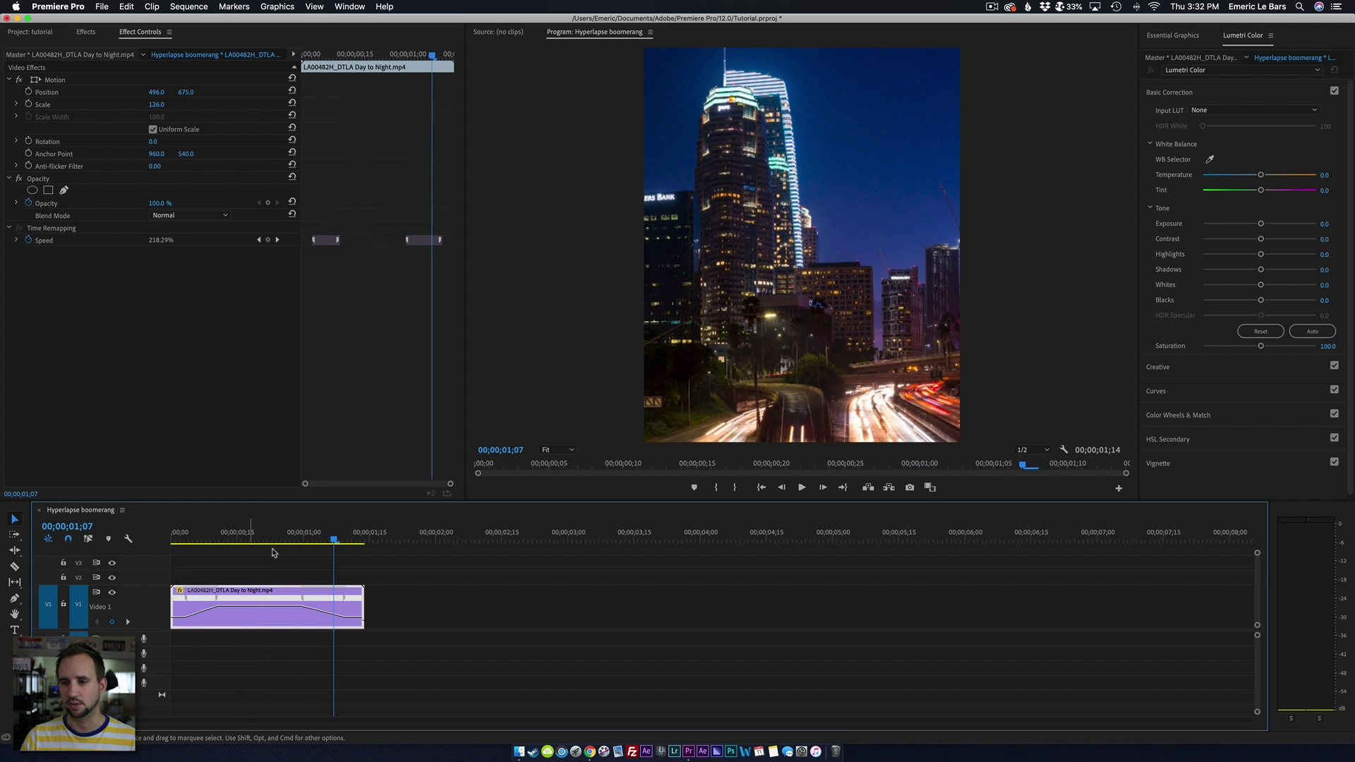
key(Home)
key(space)
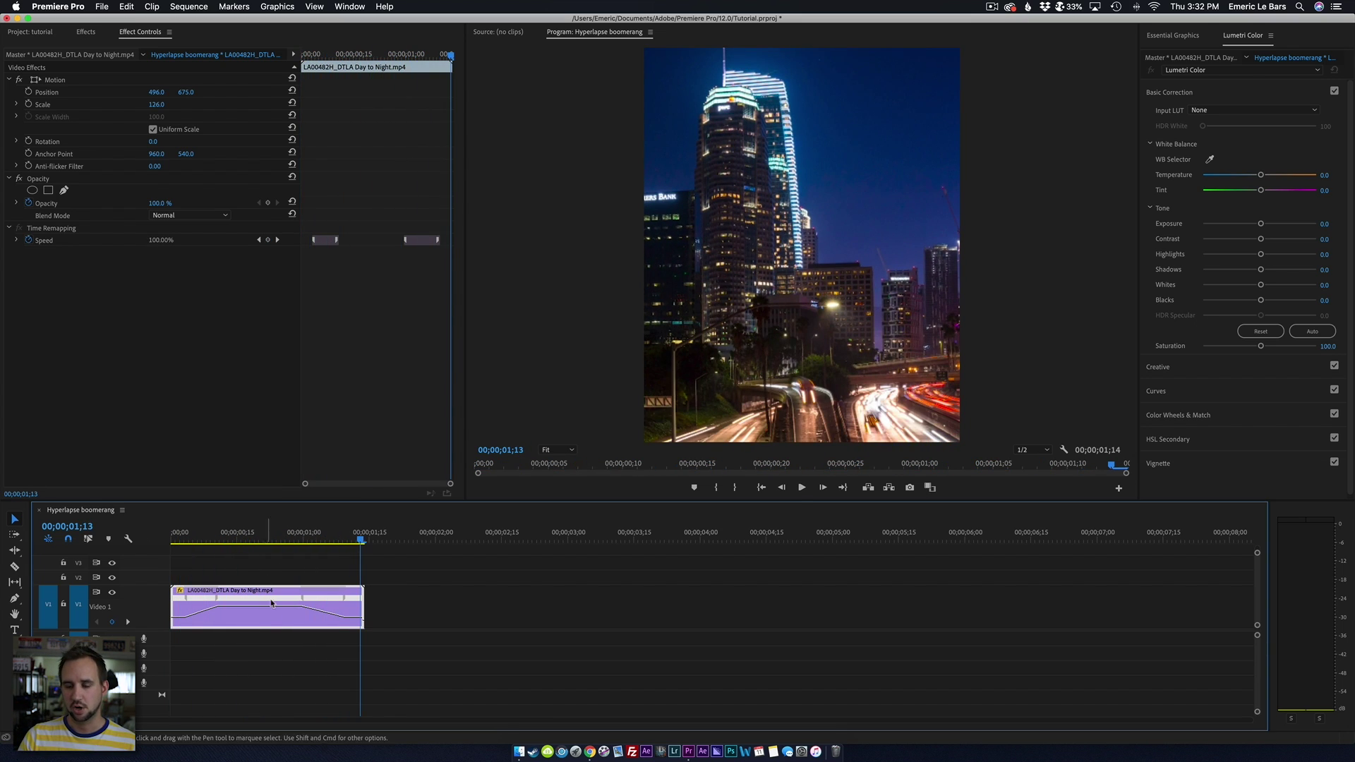
drag(263, 538, 193, 536)
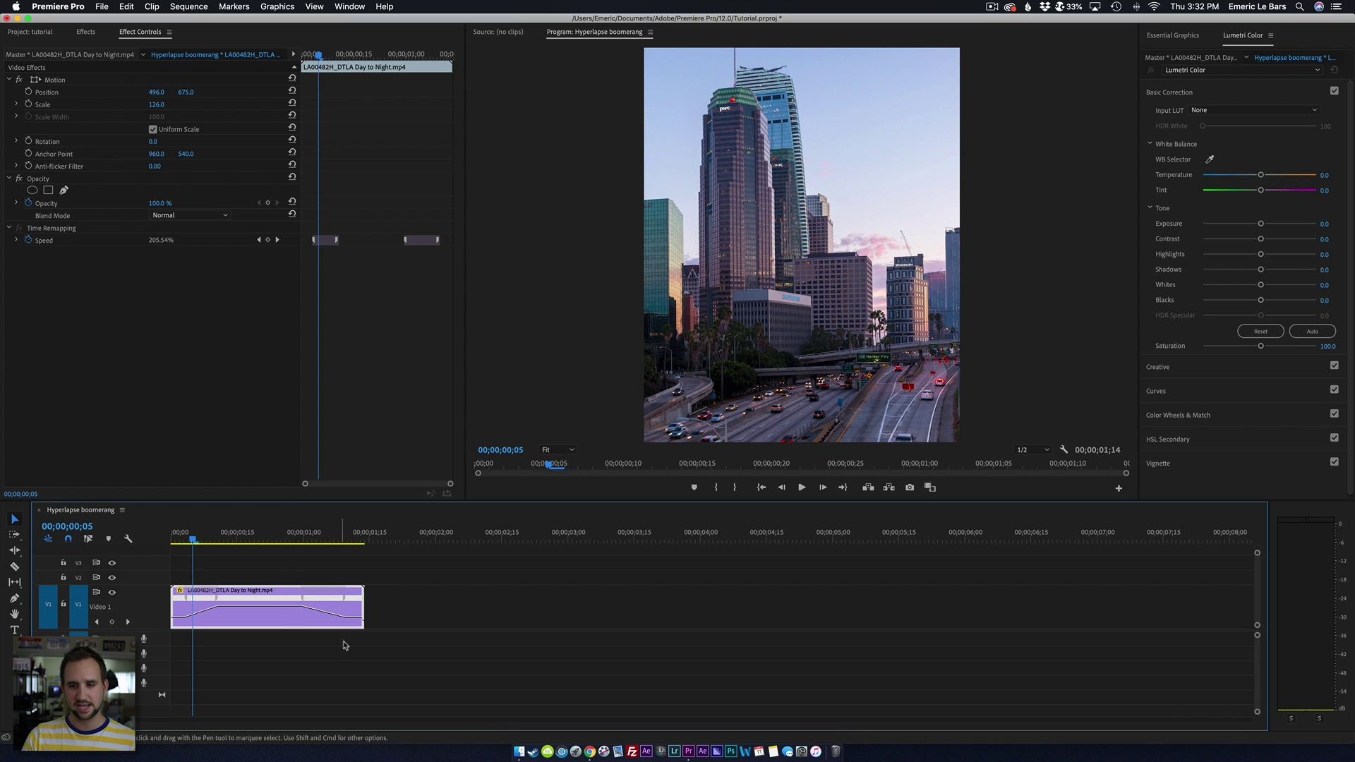
key(alt)
drag(285, 620, 472, 624)
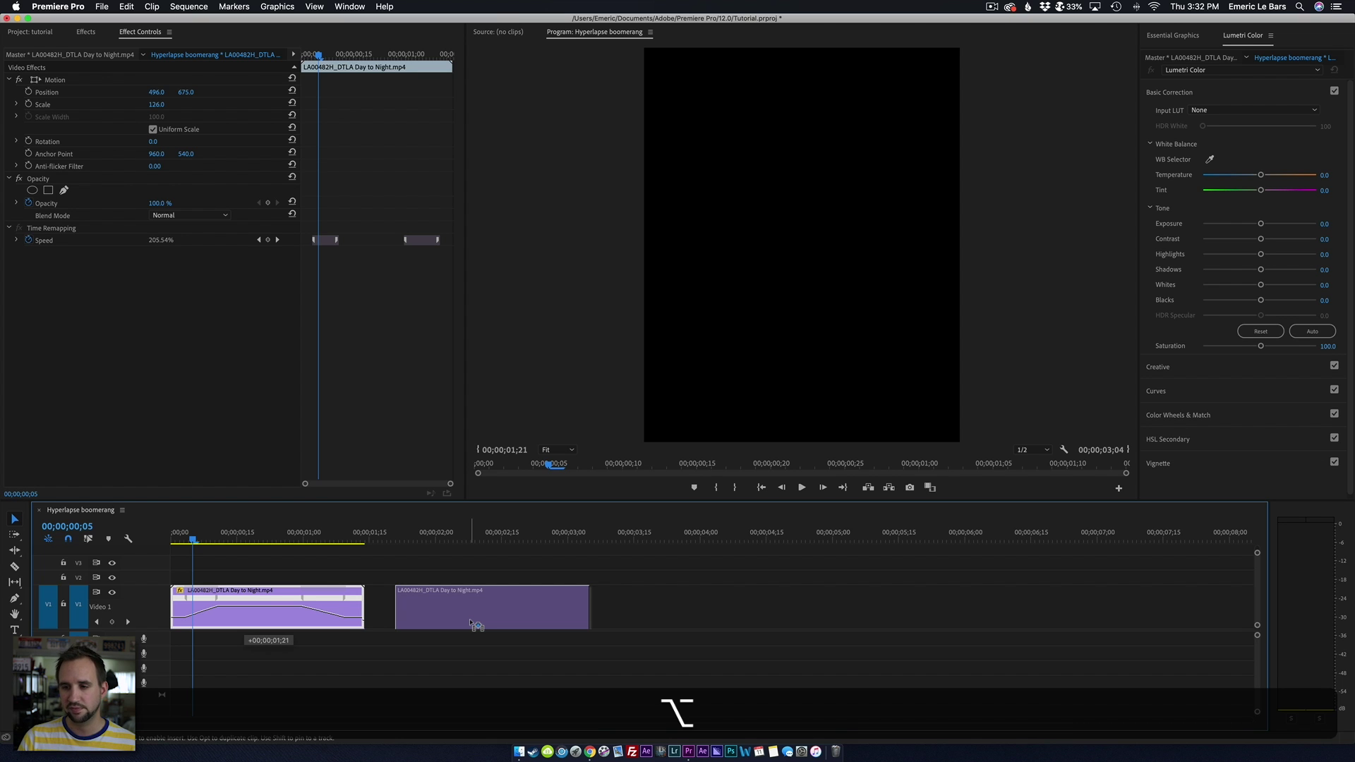
- Duplicate the clip after the original, reverse the copy at -100%, and play the sequence
drag(472, 625, 445, 615)
click(442, 540)
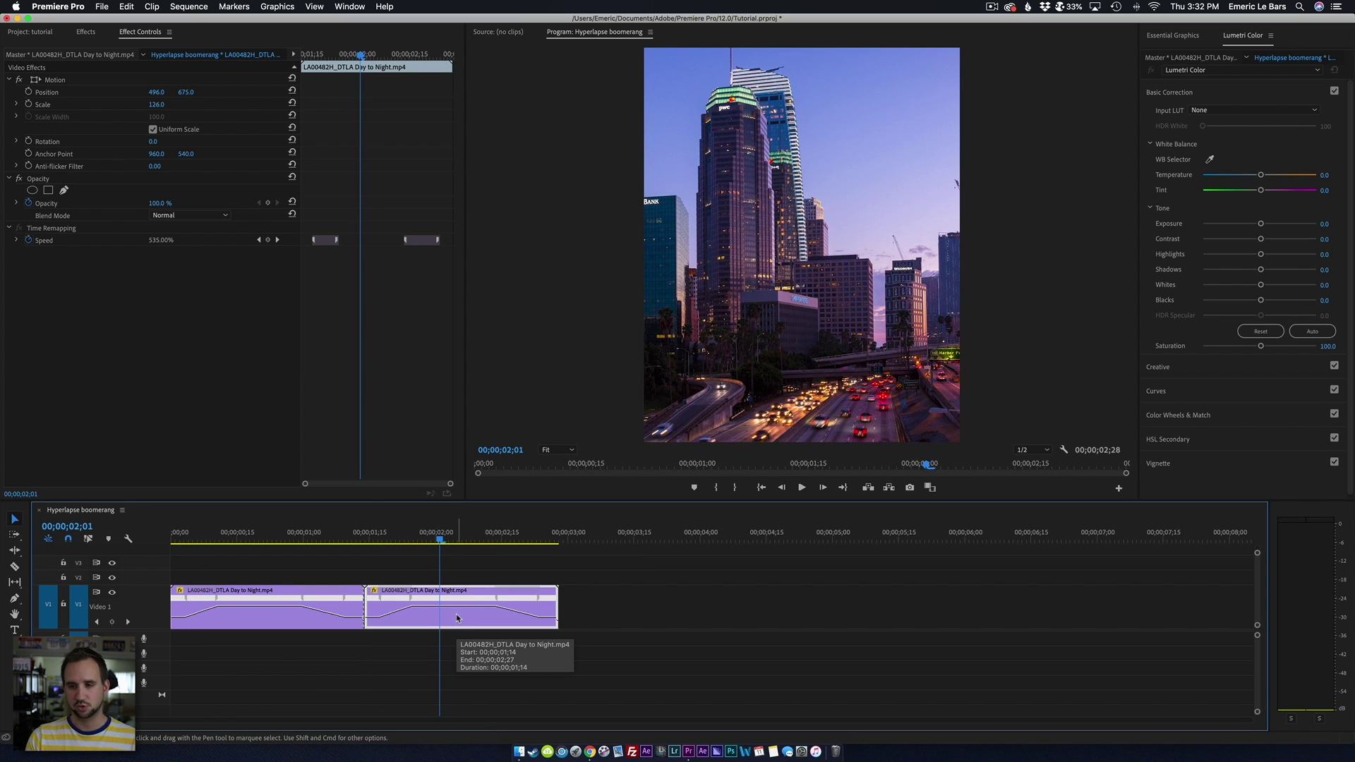
key(super+r)
click(620, 382)
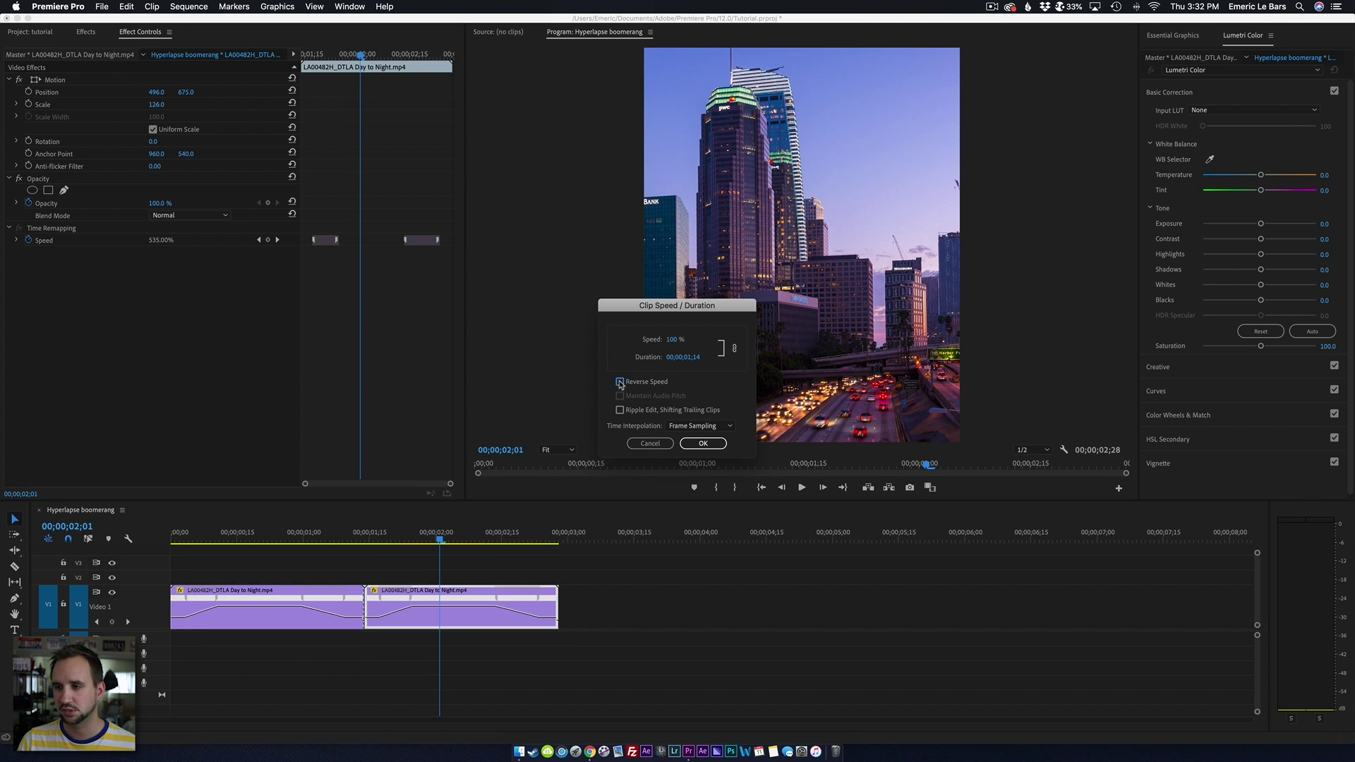
click(705, 444)
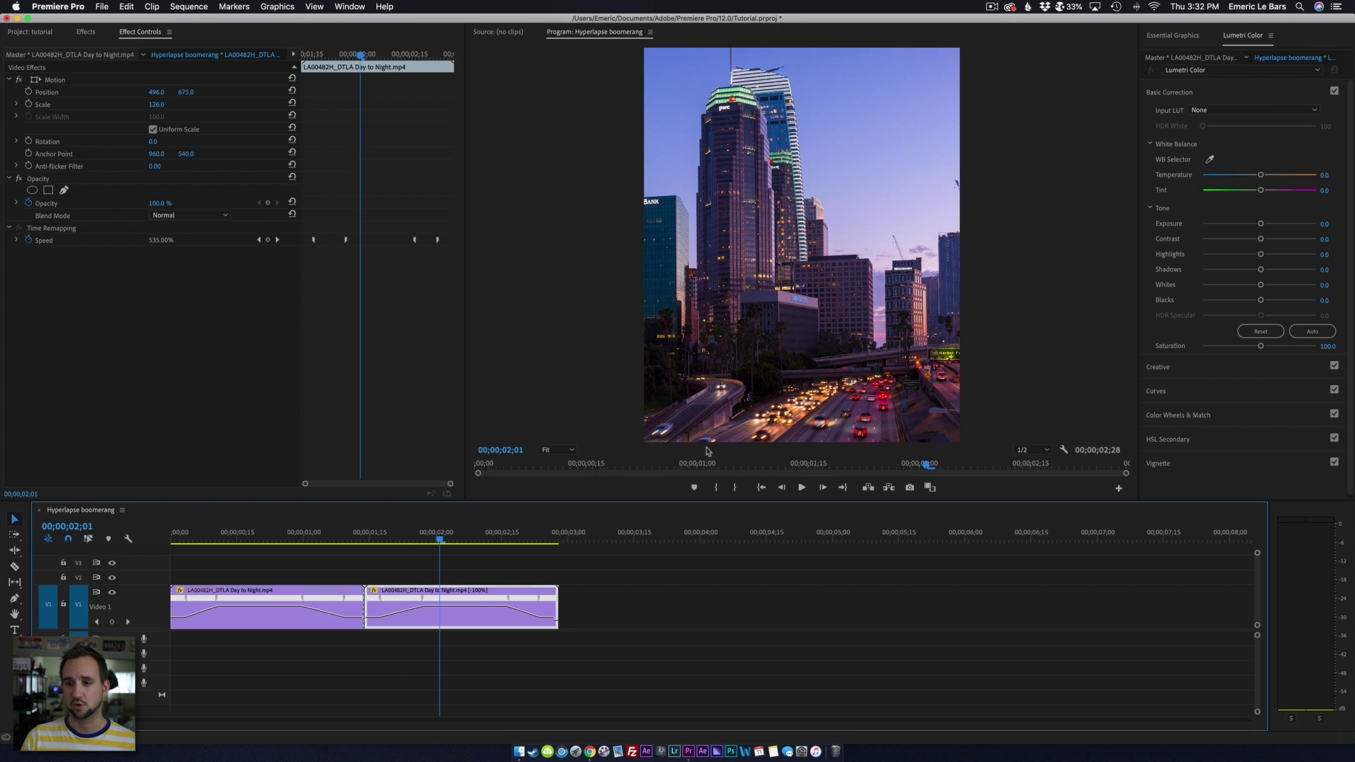
key(Up)
key(Up)
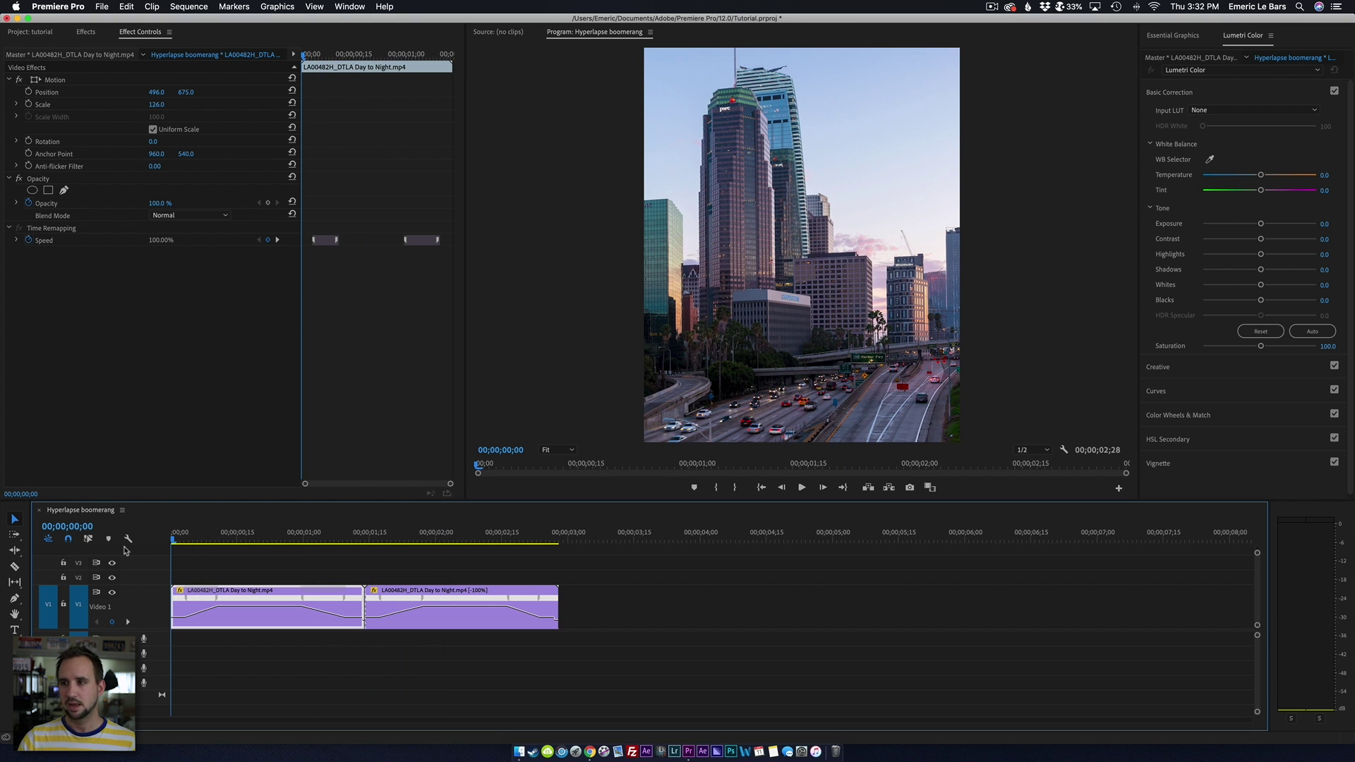
key(space)
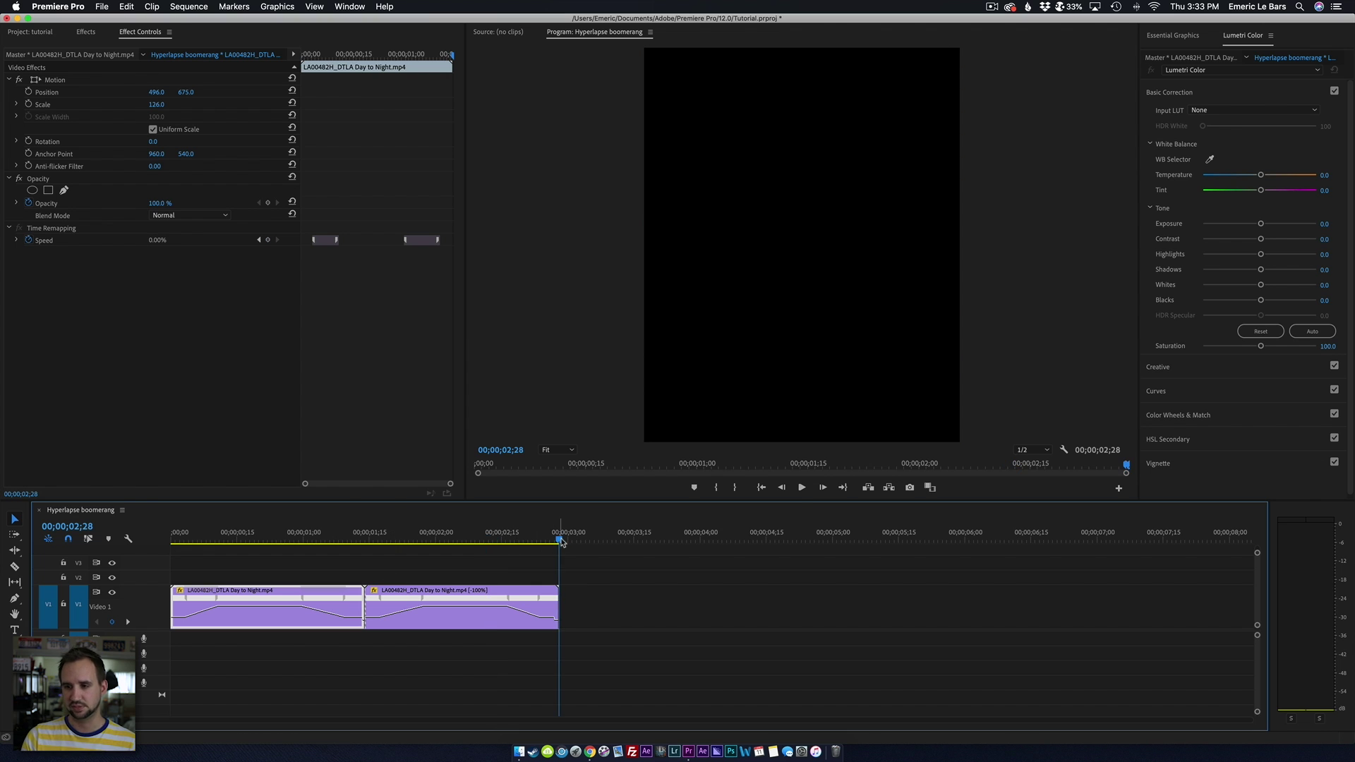
- Render a preview of all clips and zoom in on the join between them
key(super+a)
key(Return)
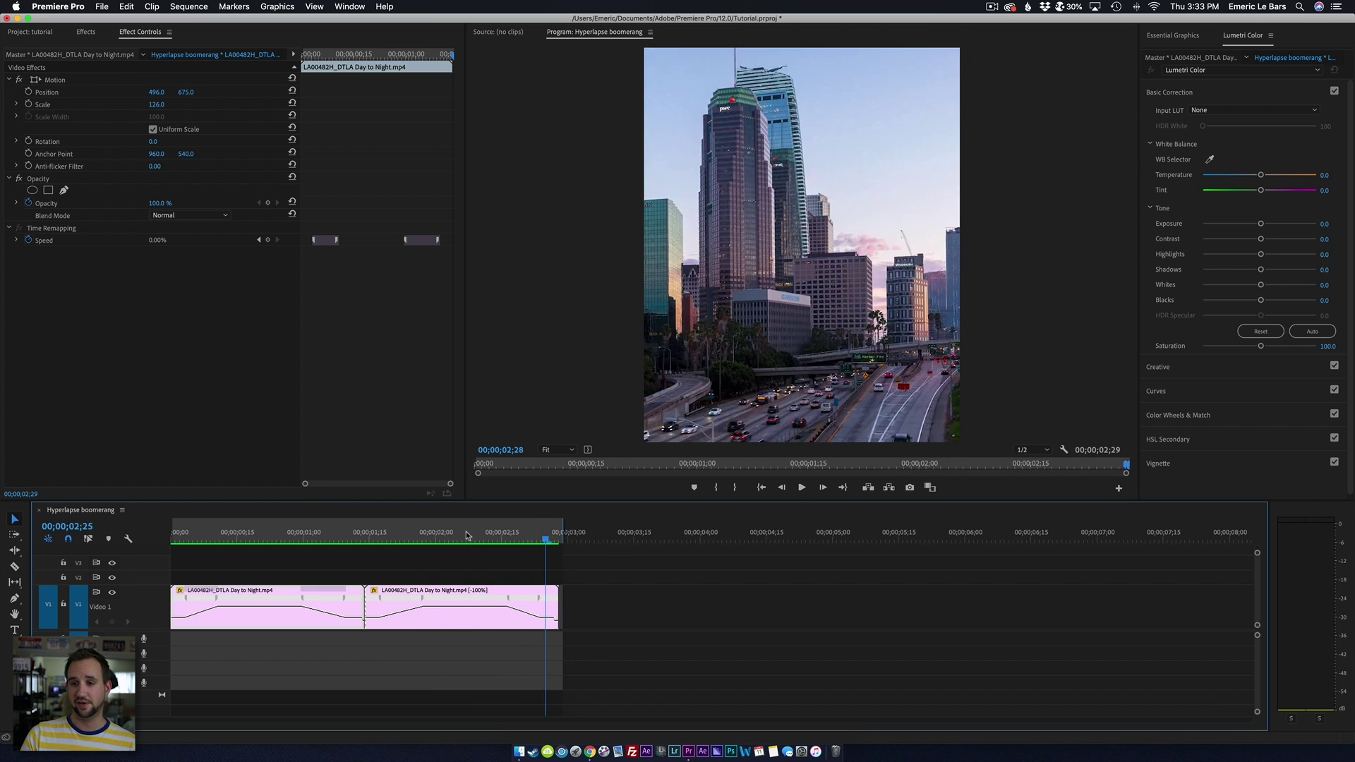
click(361, 536)
key(=)
key(=)
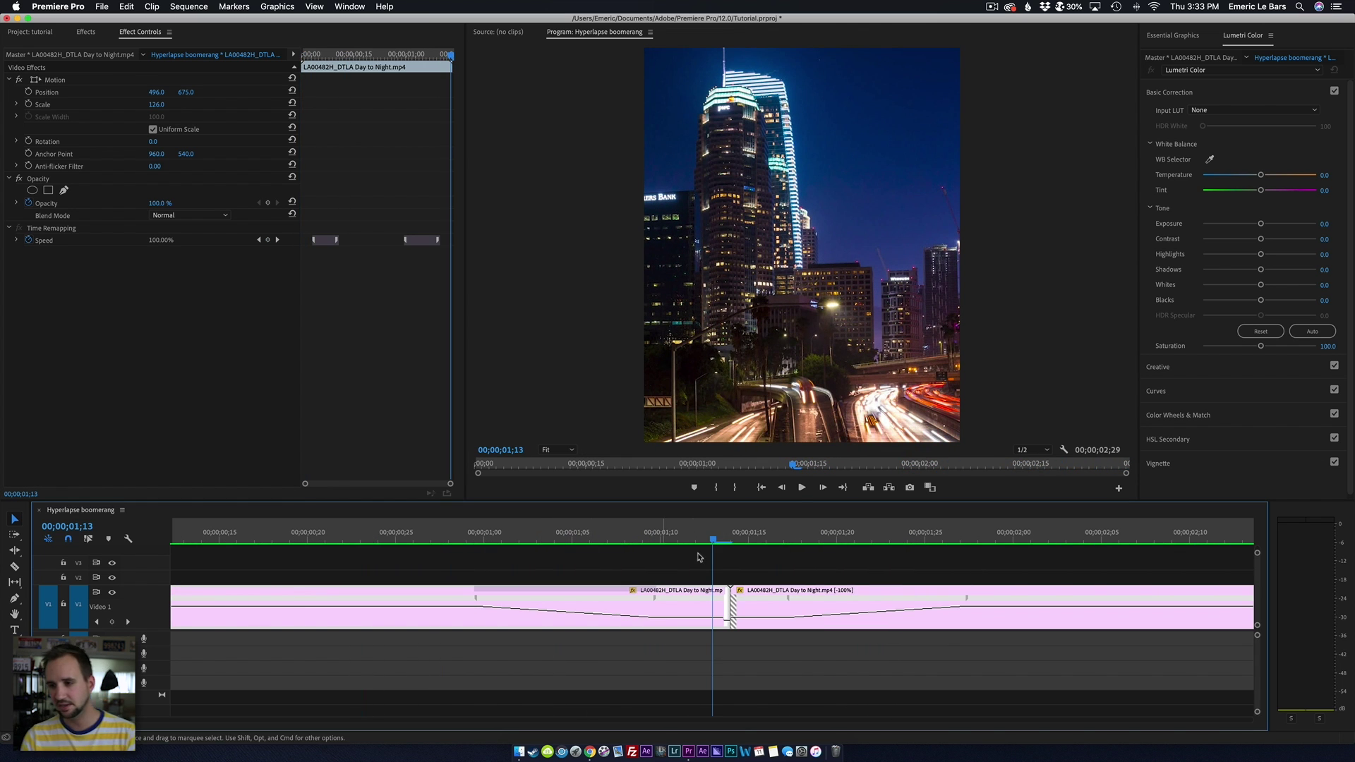
- Step frame by frame back and forth across the join between the clips
key(Right)
key(Right)
key(Left)
key(Left)
key(Right)
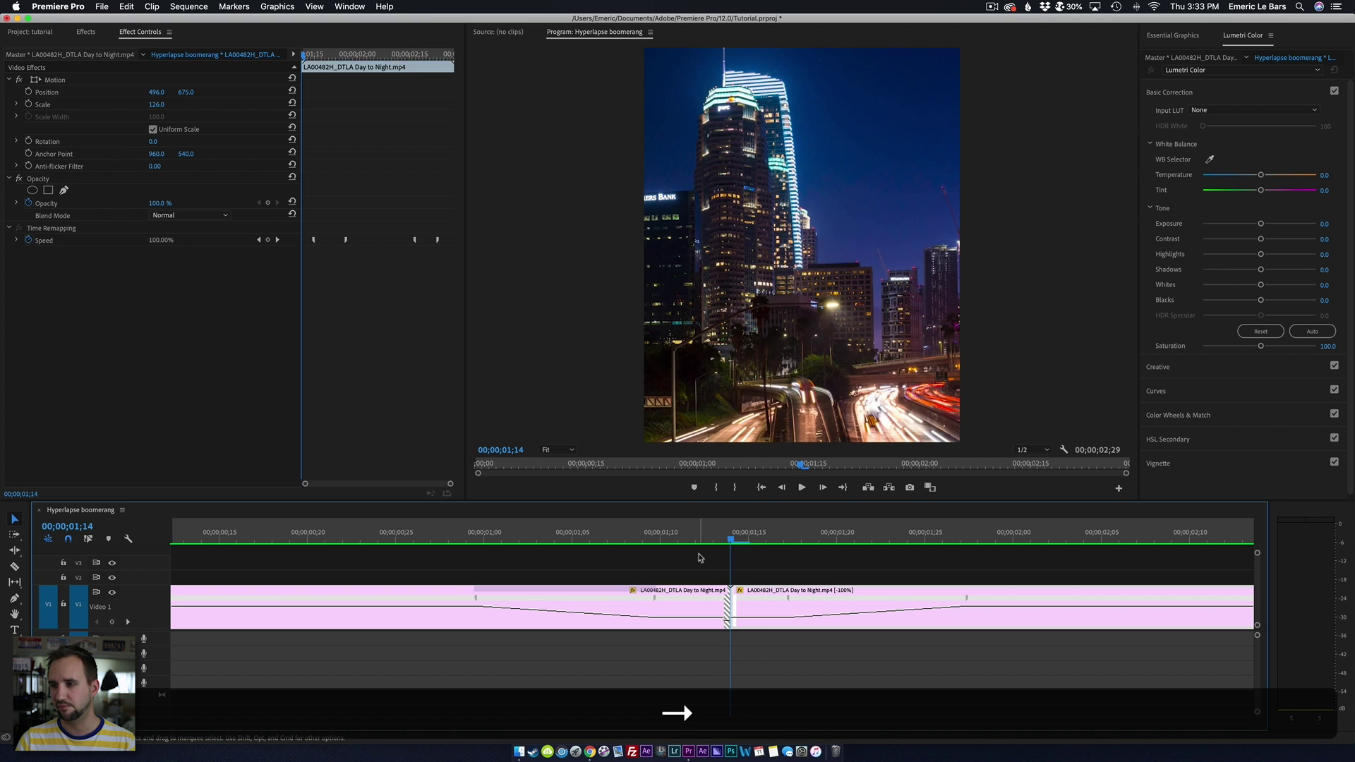
key(Left)
key(Right)
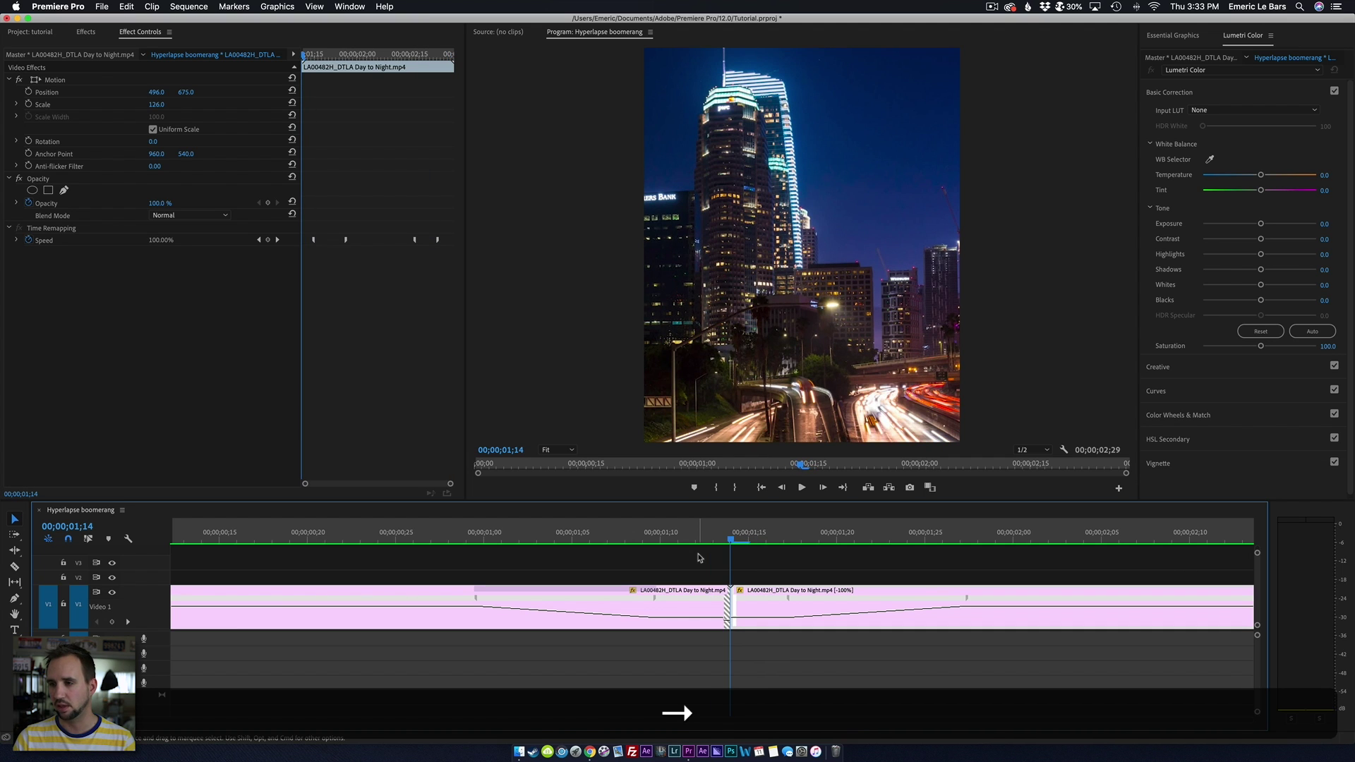
key(Left)
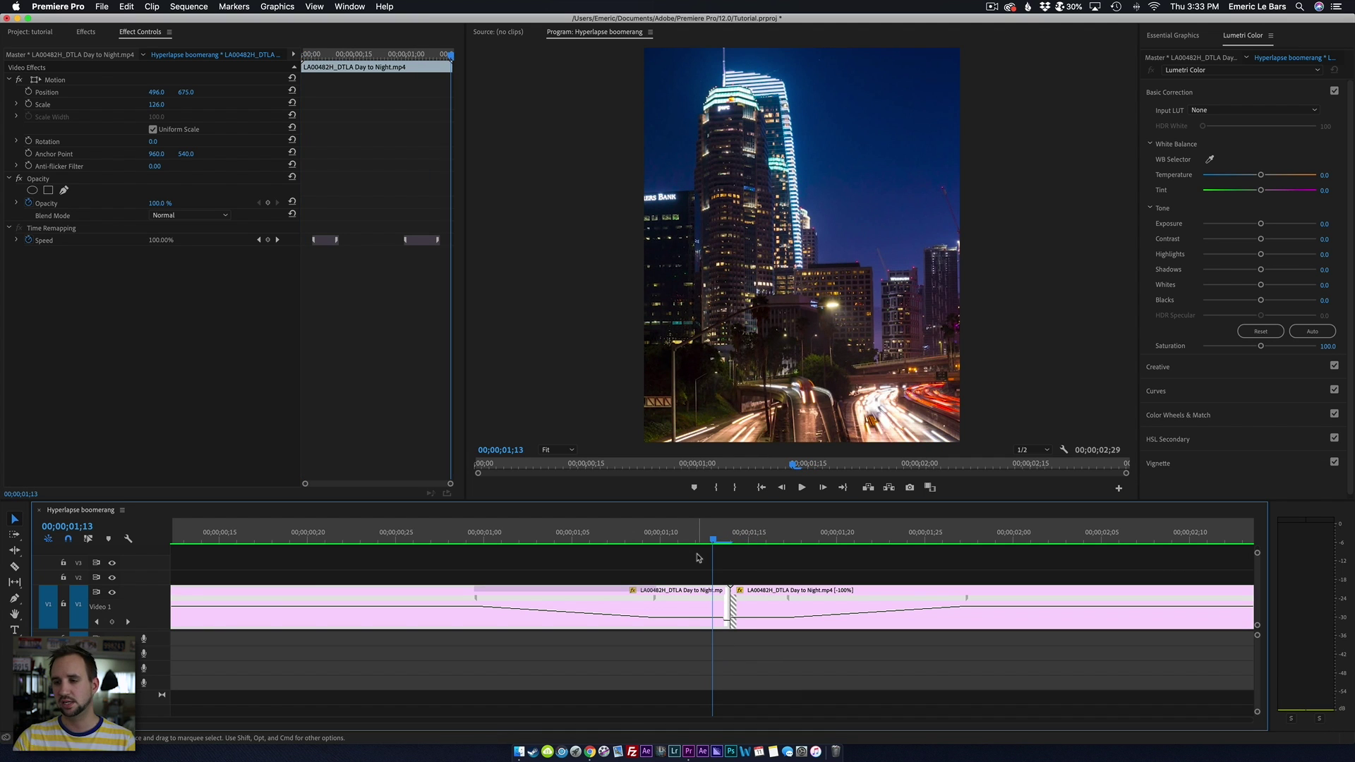
key(Right)
key(Left)
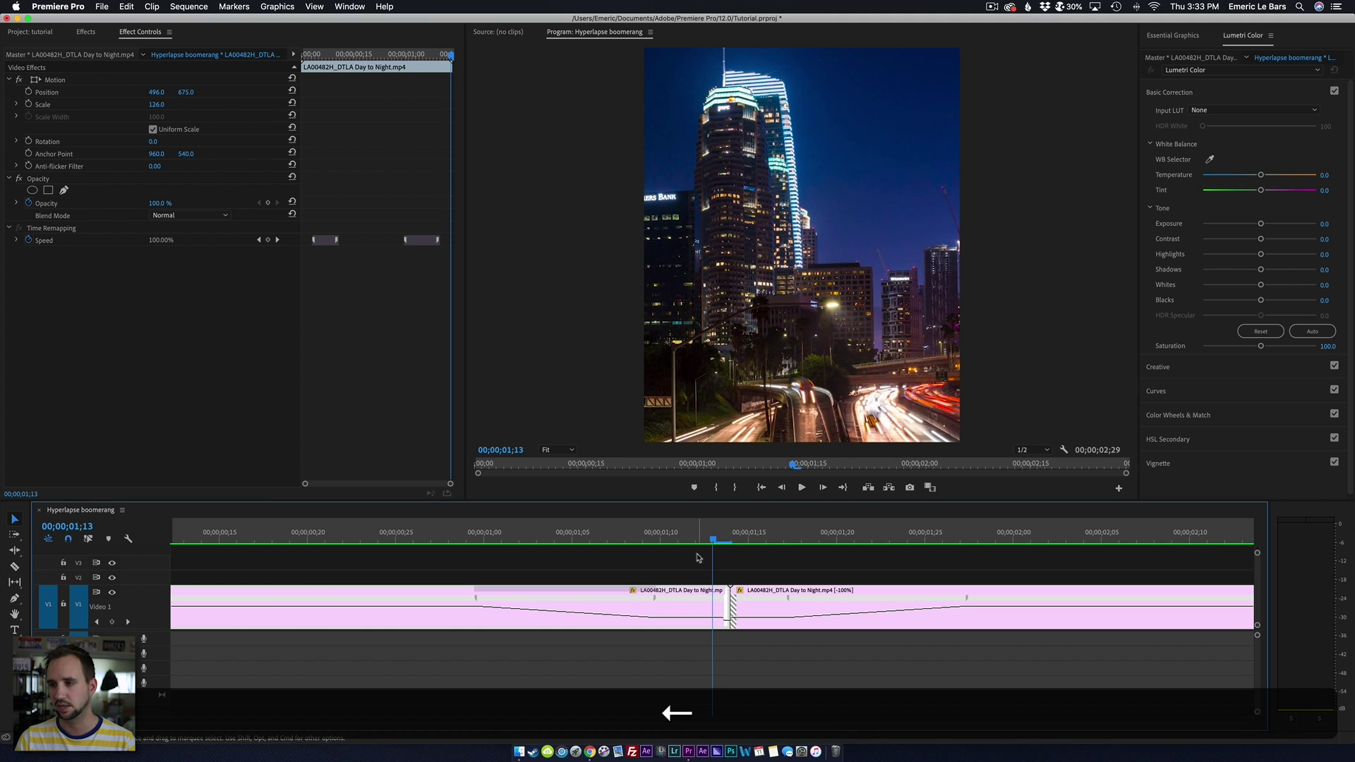
key(Right)
key(Right)
key(Left)
key(Left)
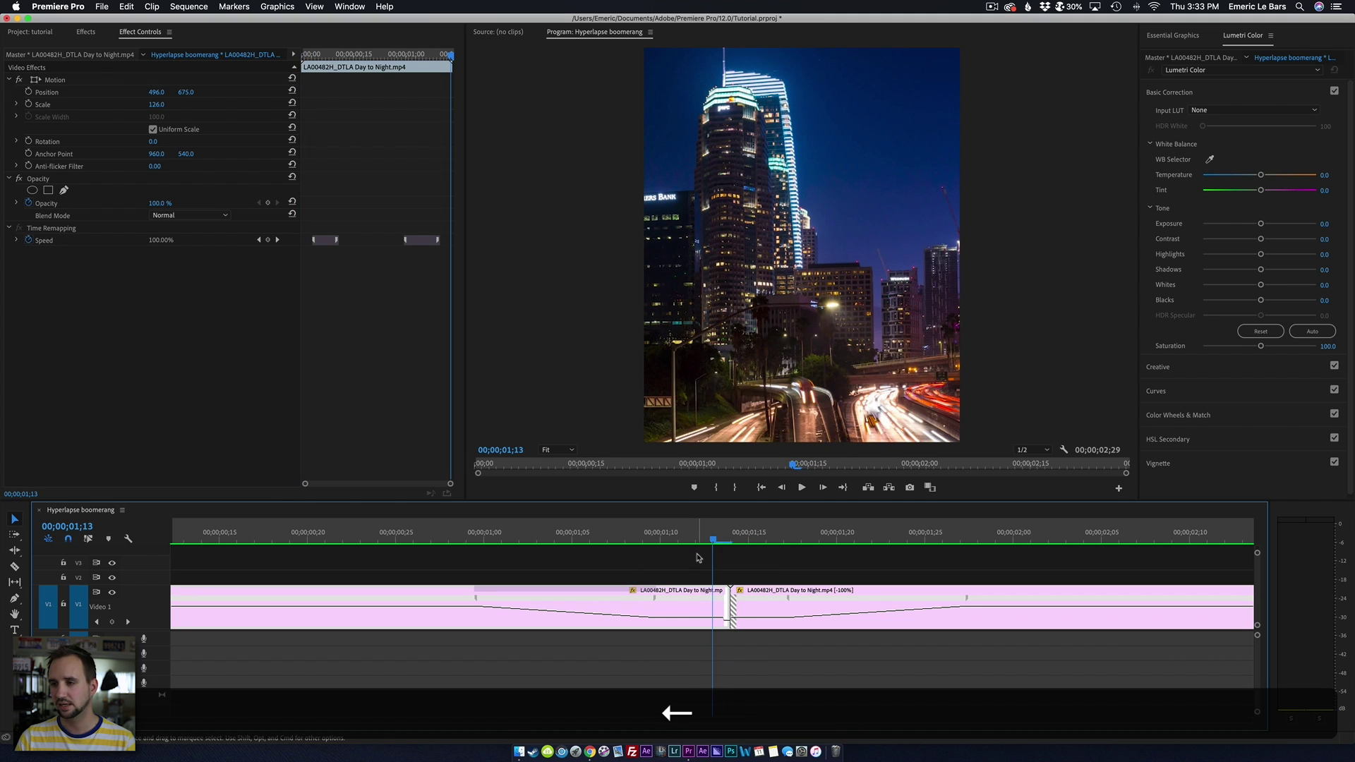
key(Right)
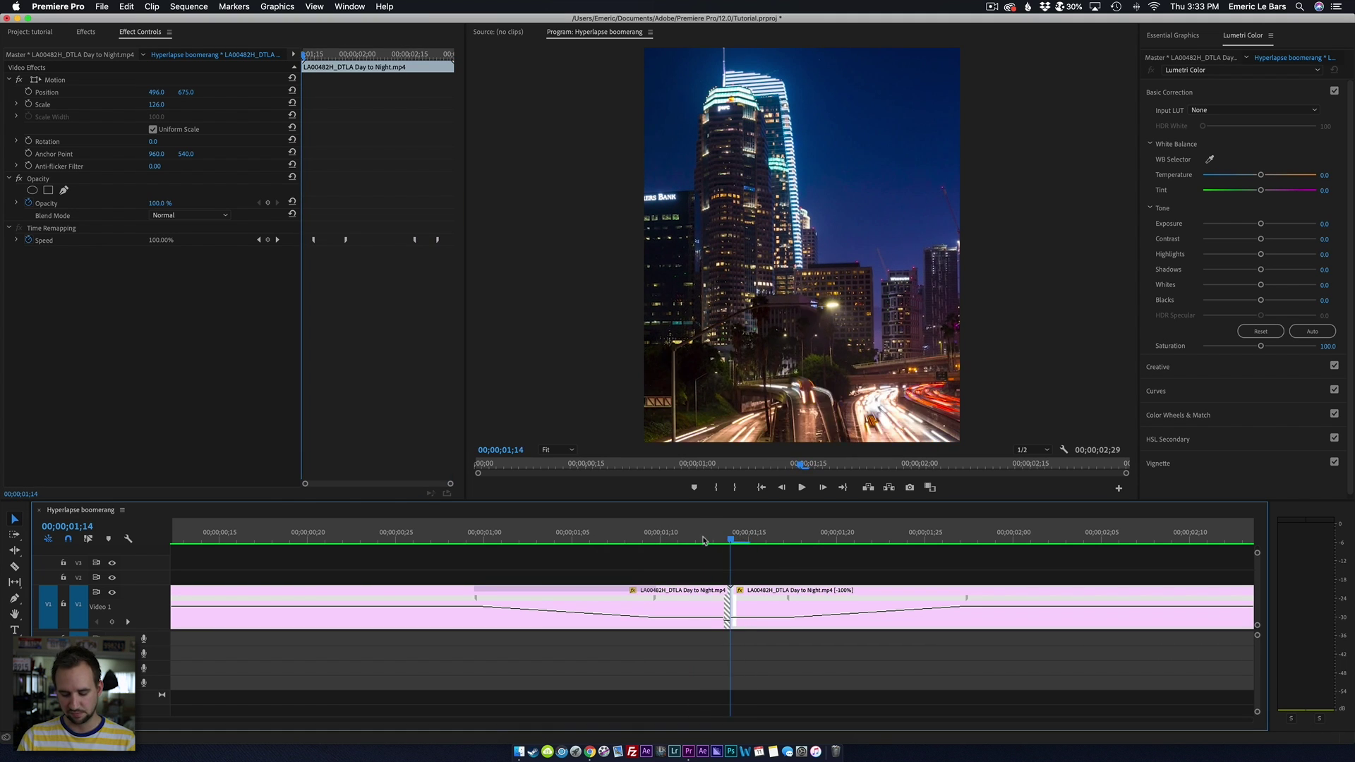
- Zoom out and replay the sequence from the start
key(minus)
key(minus)
key(Home)
key(space)
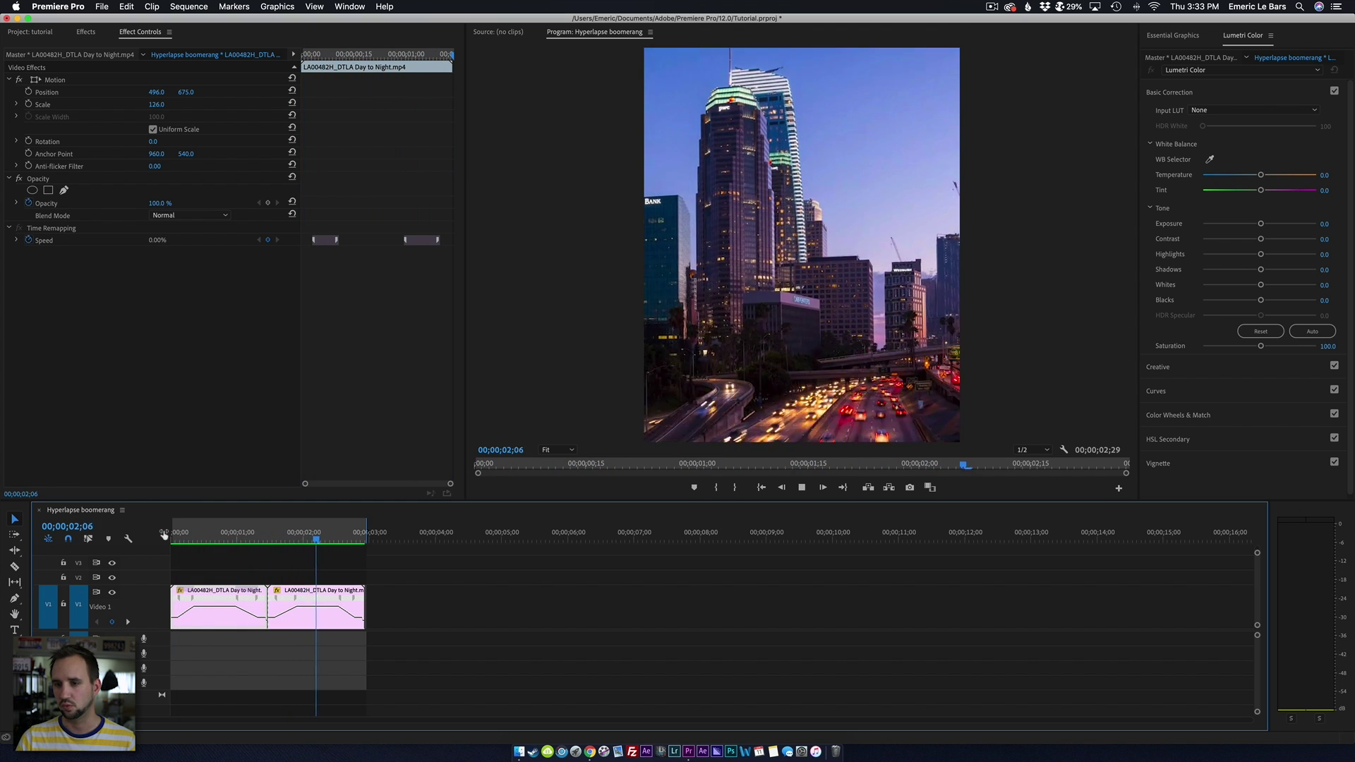
key(space)
- Copy the forward-and-reversed pair and paste it twice at the sequence end
drag(424, 587, 202, 611)
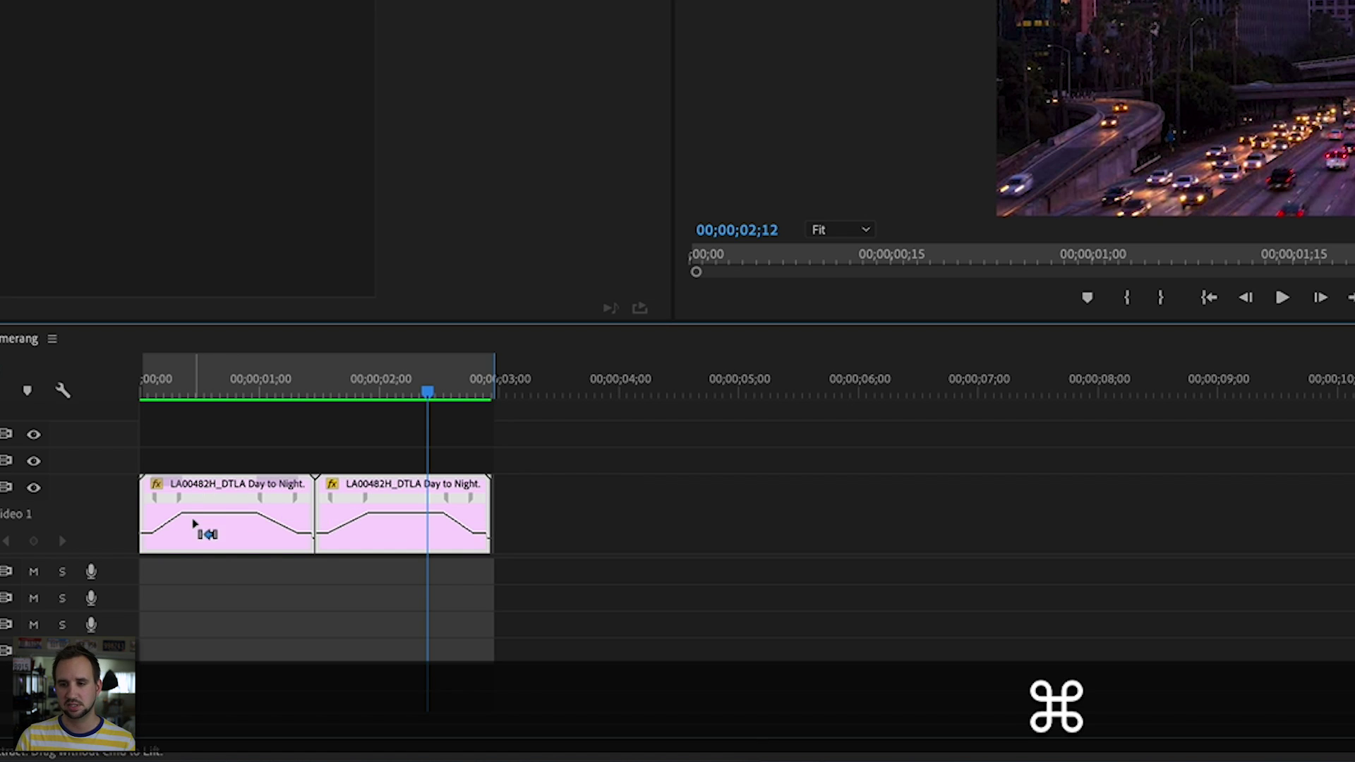
key(super+Down)
key(super+v)
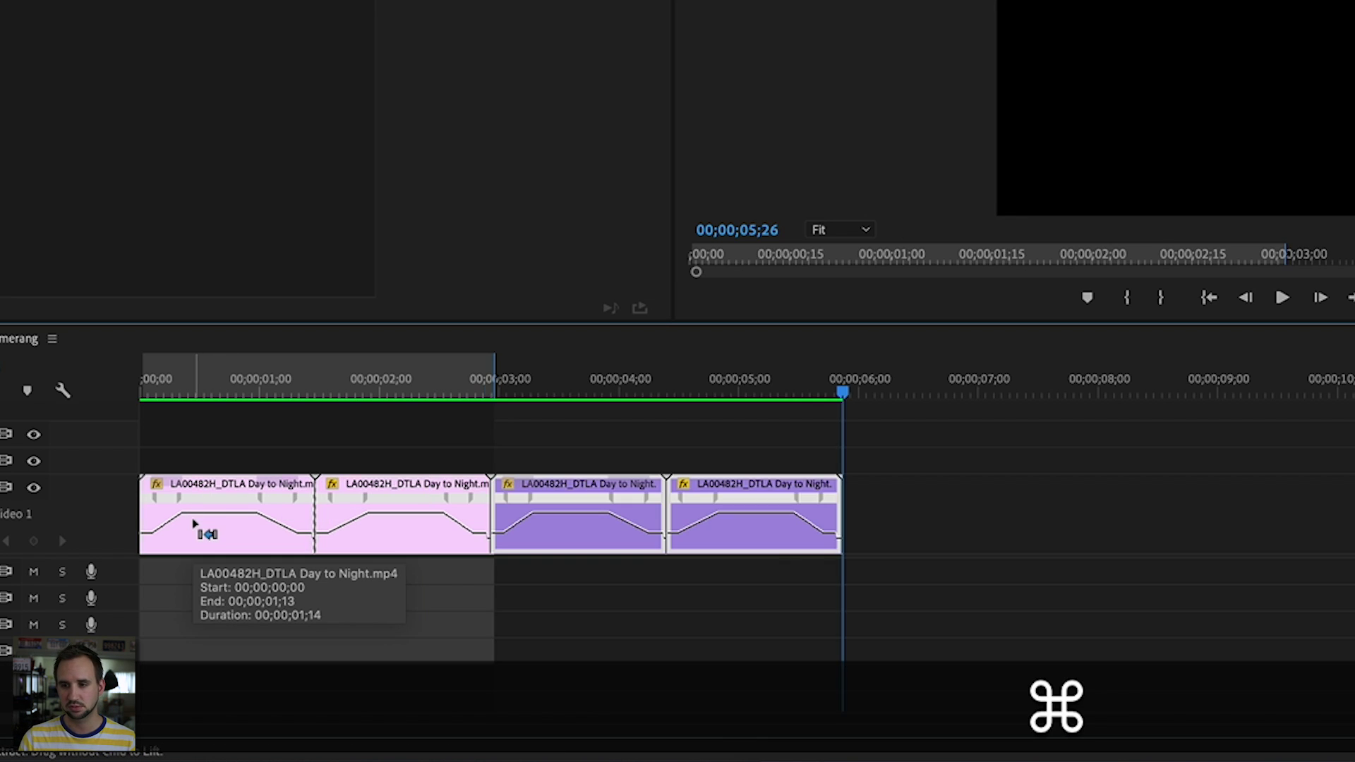
key(super+v)
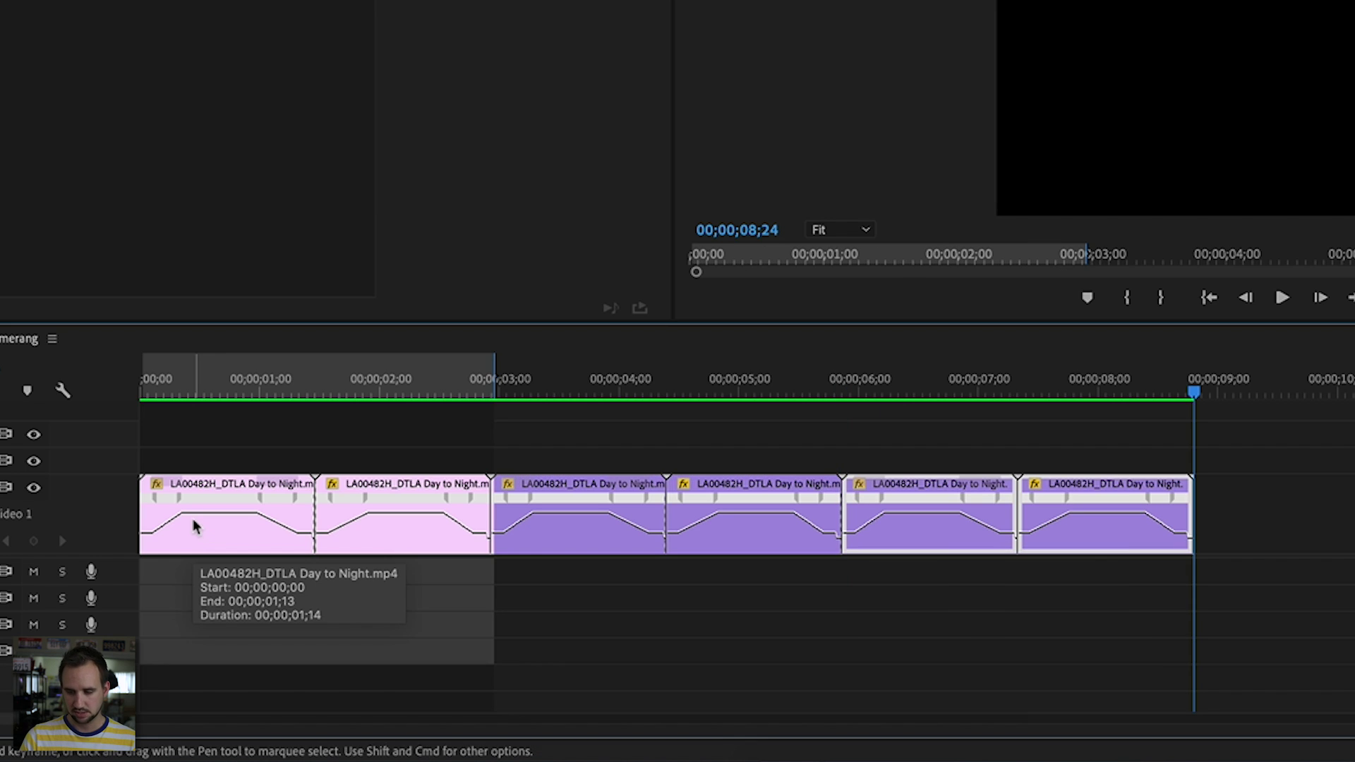
- Play the six-clip loop from the start, then zoom in on the opening second
key(super+a)
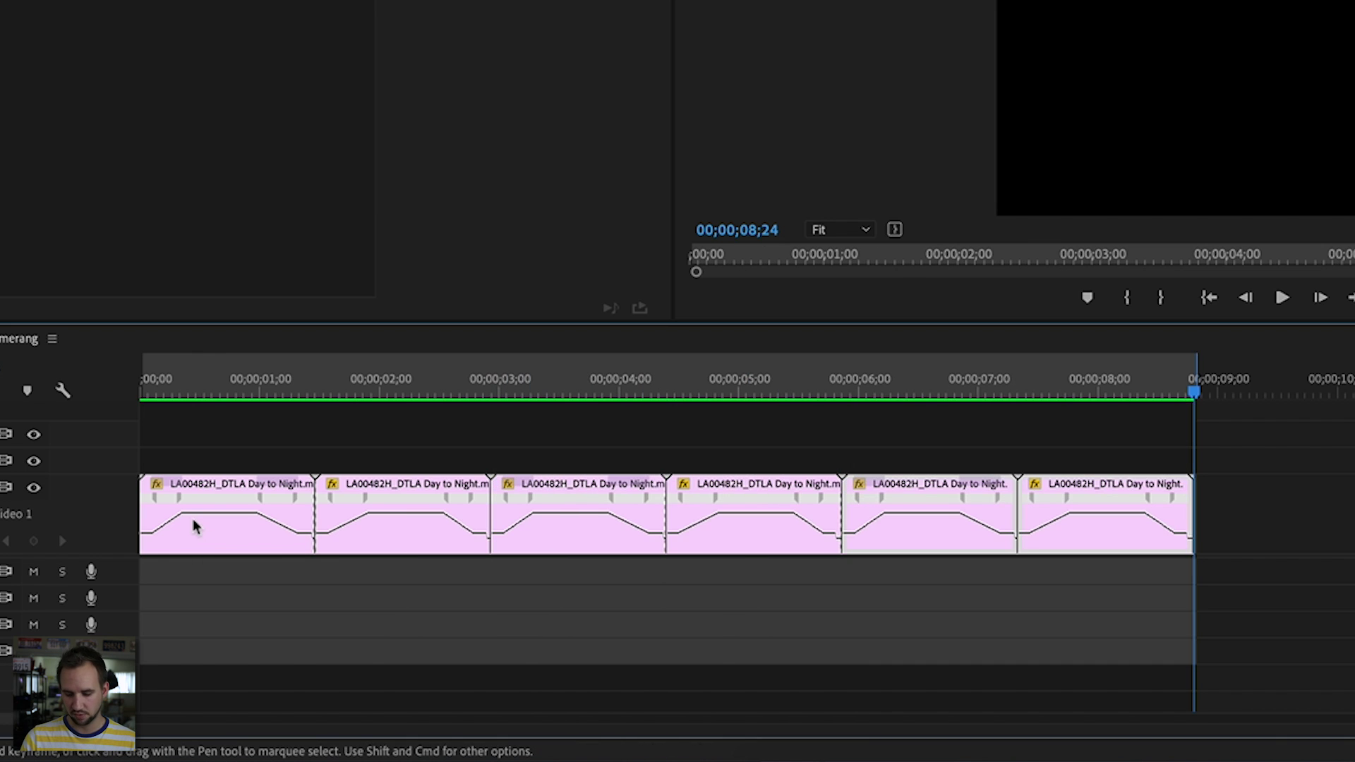
key(minus)
key(Home)
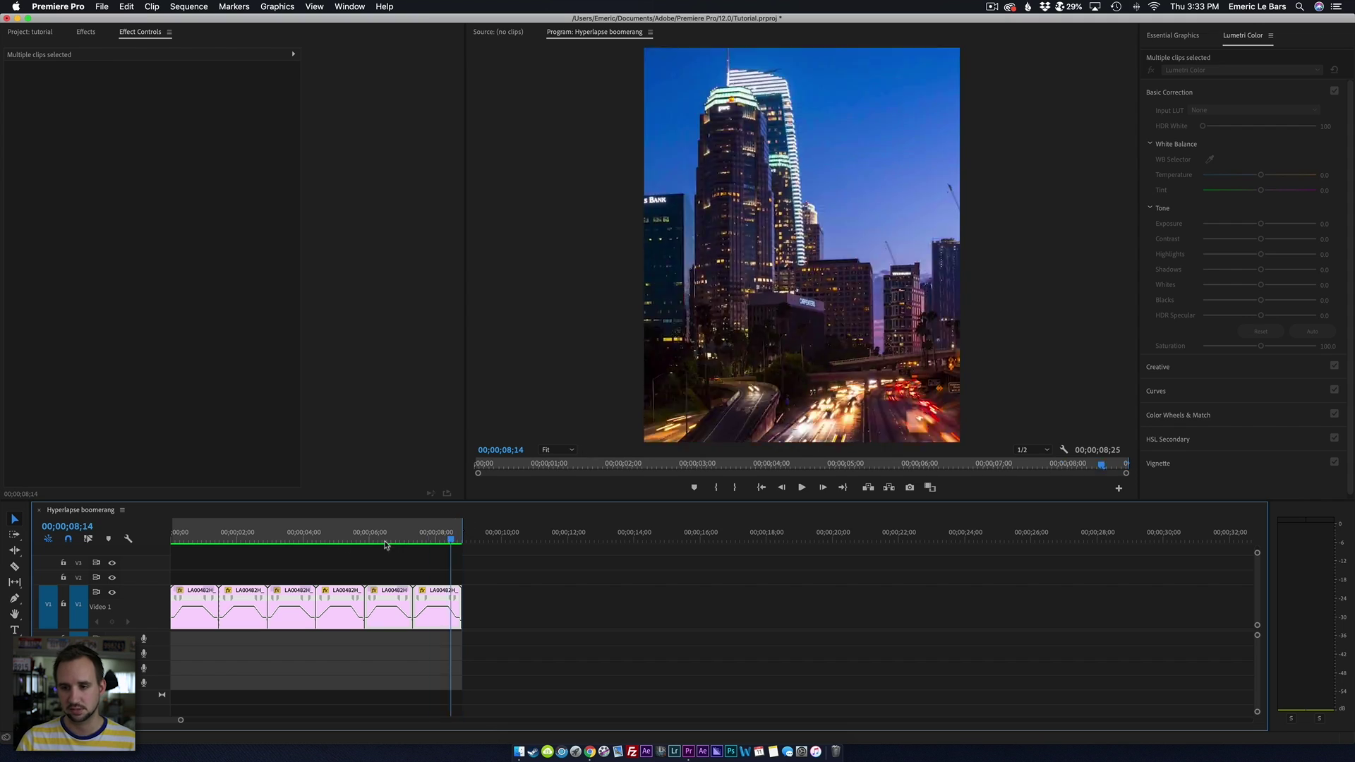
key(space)
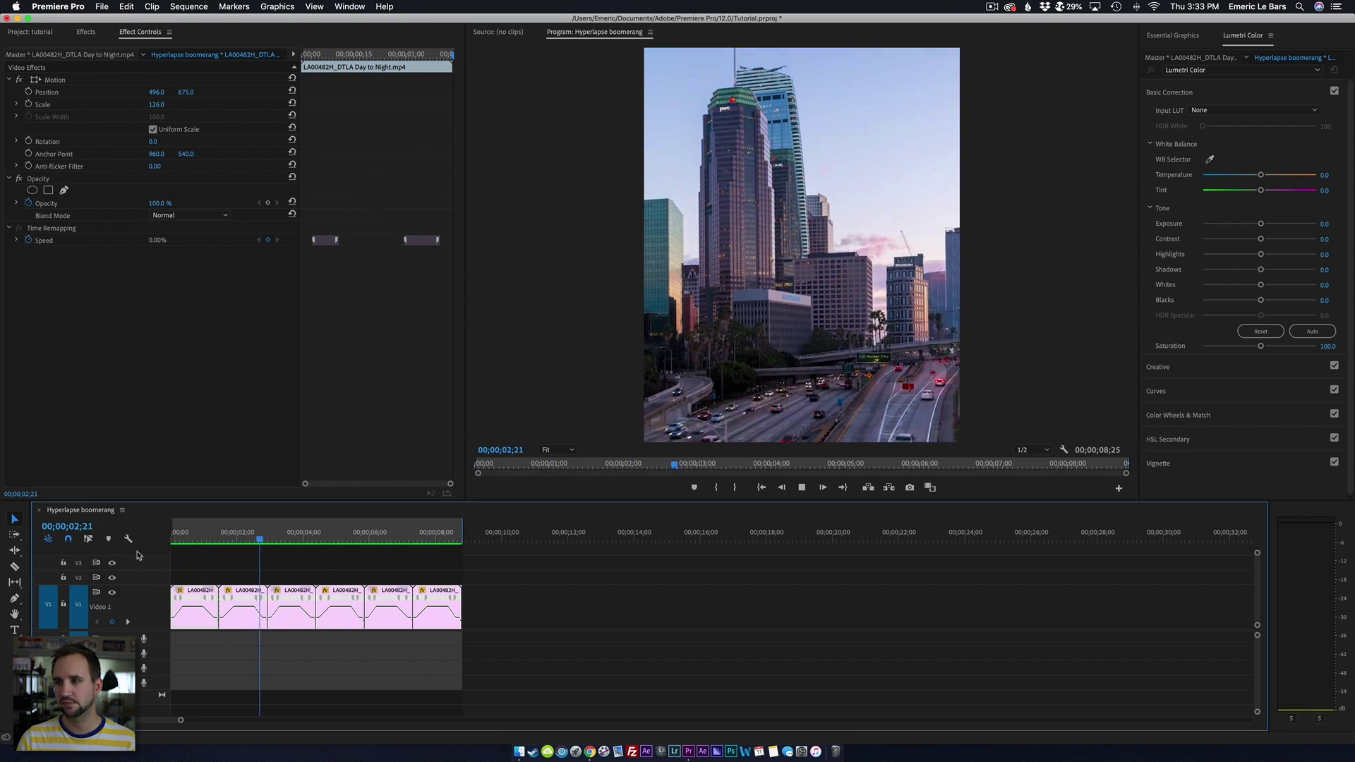
key(space)
key(backslash)
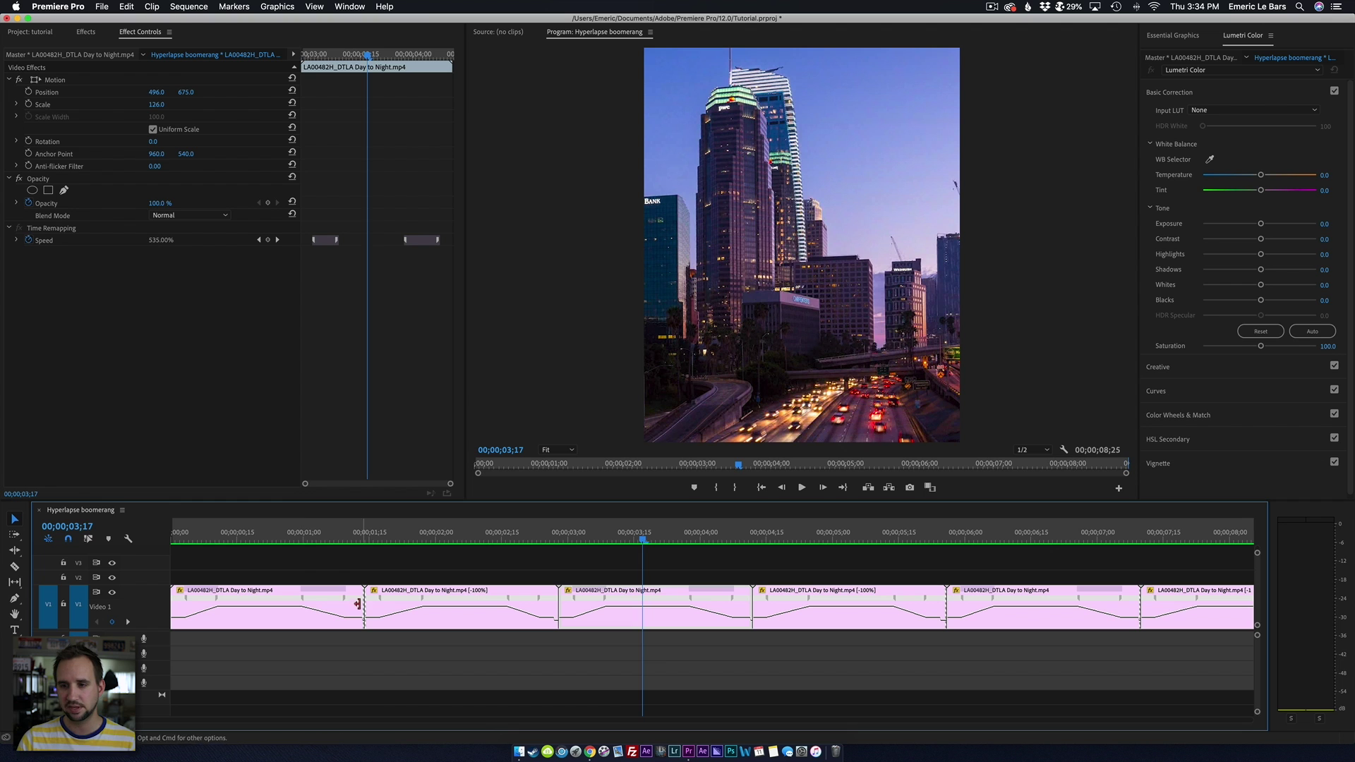
click(304, 542)
click(341, 559)
key(equal)
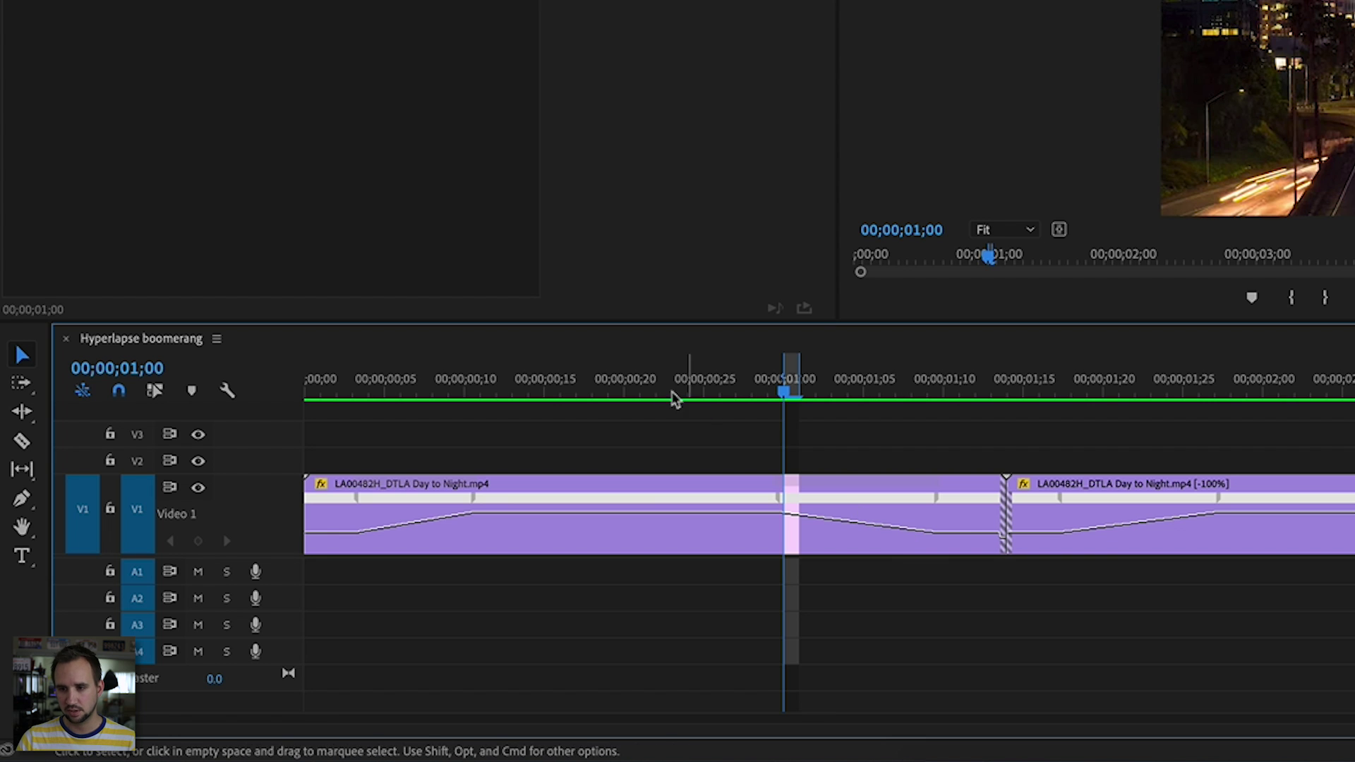
- Ease the first clip's slow-down and speed-up transitions into smooth curves
click(277, 539)
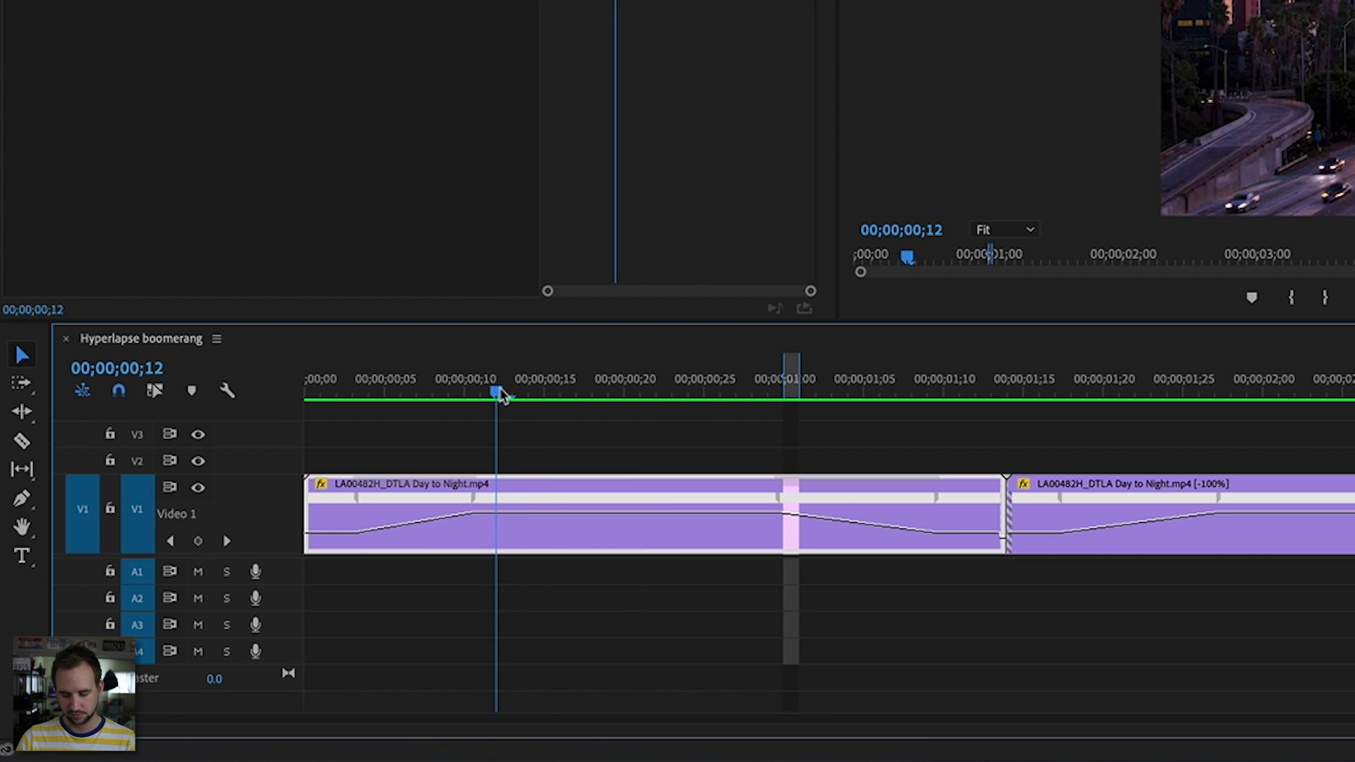
click(775, 503)
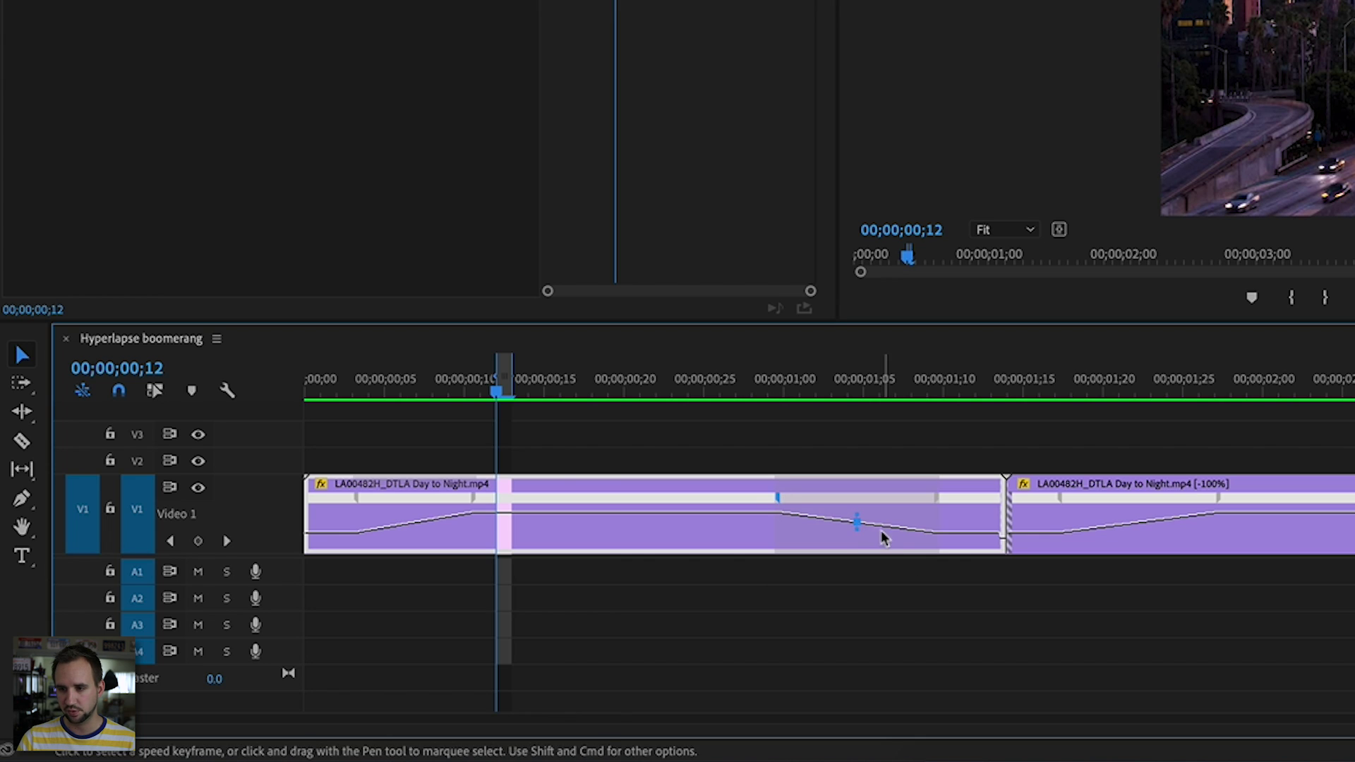
drag(853, 534, 923, 528)
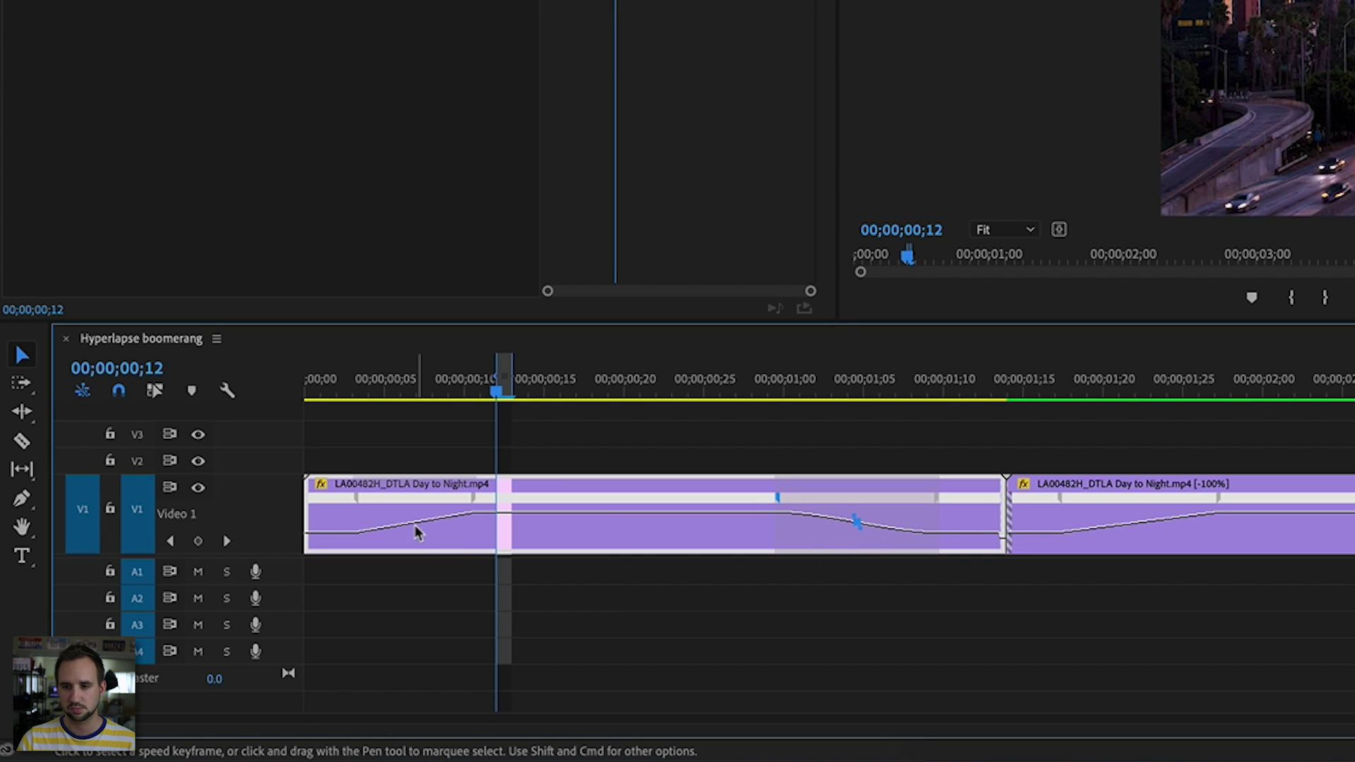
click(473, 497)
drag(418, 537, 442, 531)
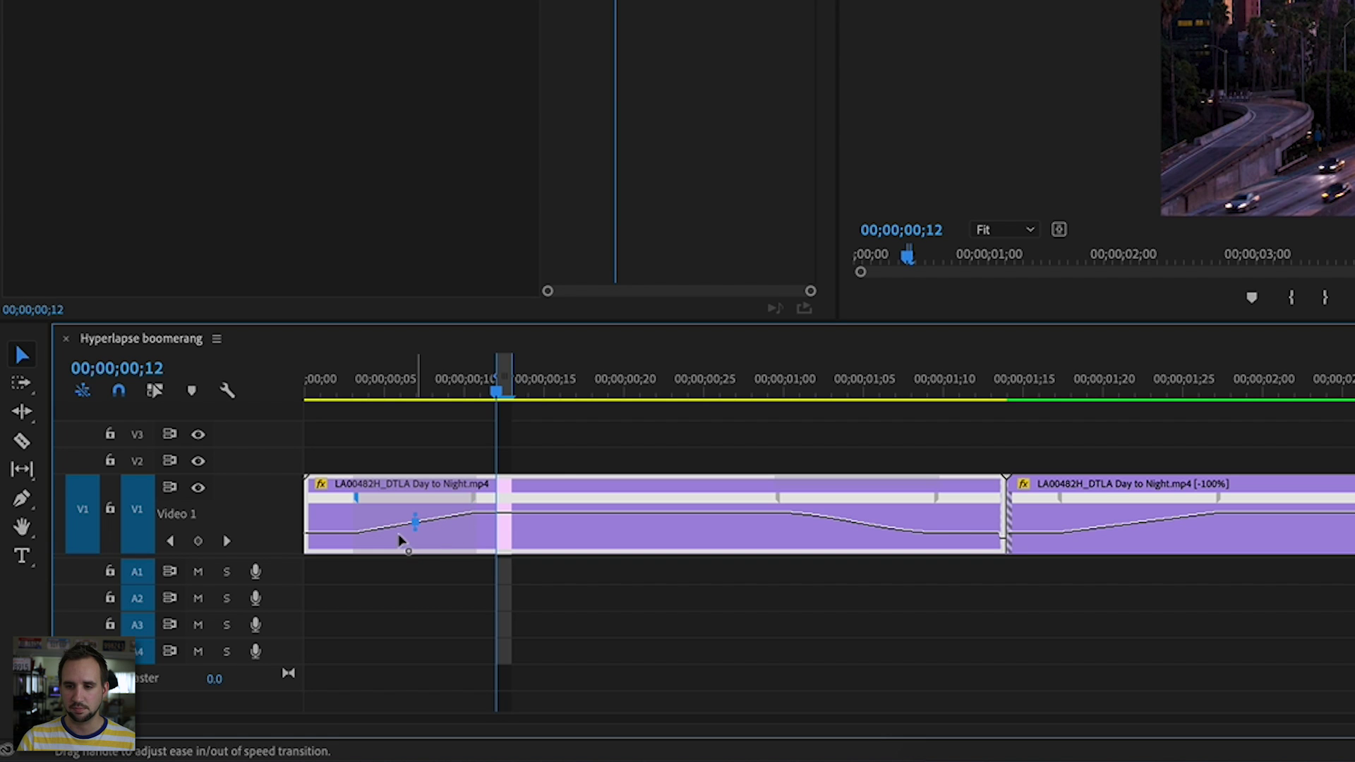
- Play back the eased ramps and scrub the first clip from day to night
drag(395, 384, 303, 393)
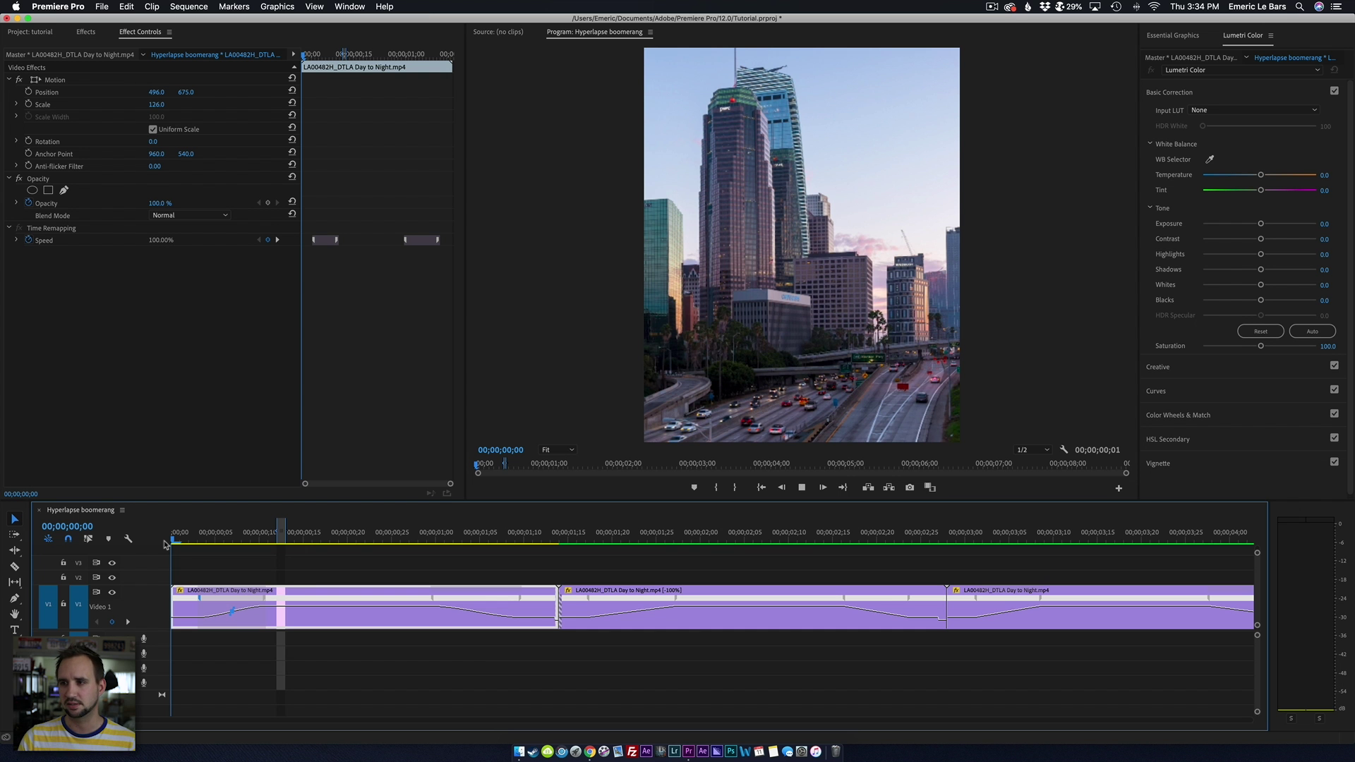
key(space)
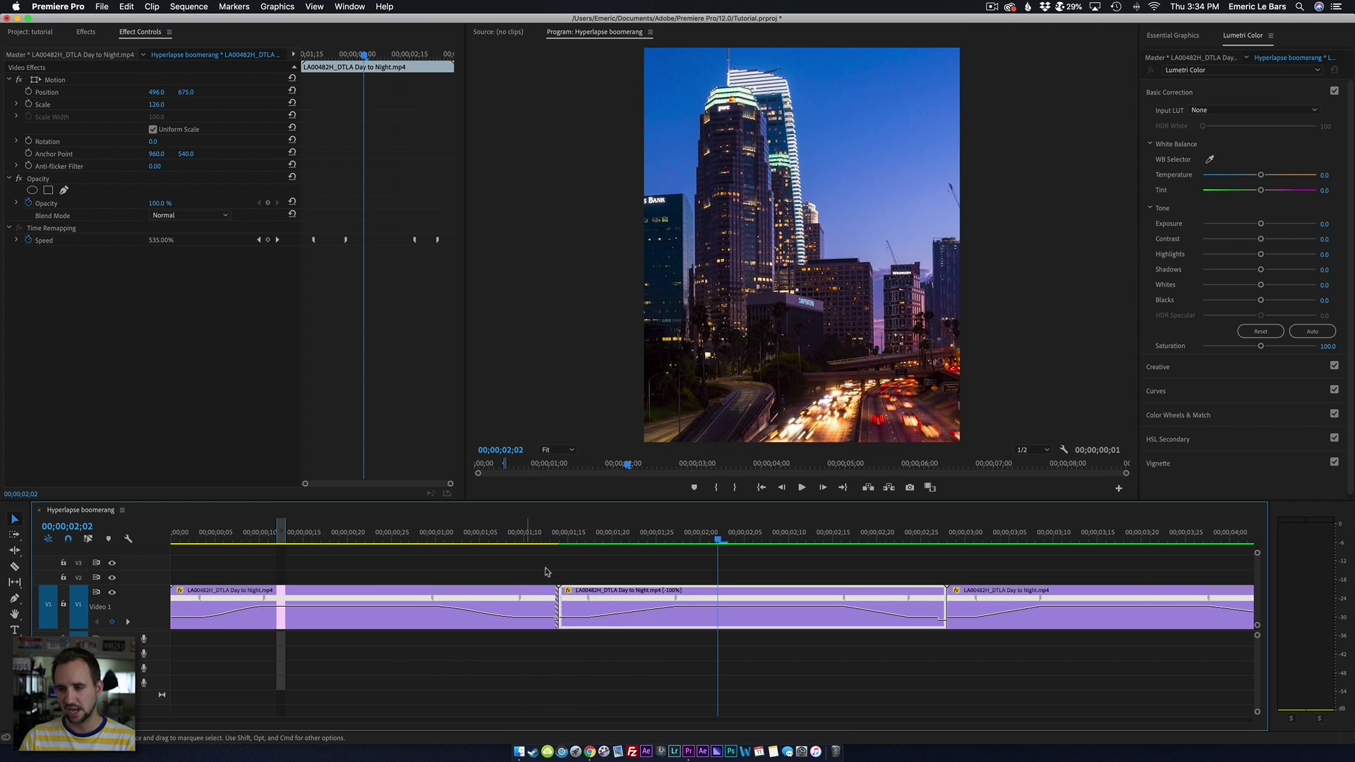
key(minus)
click(180, 530)
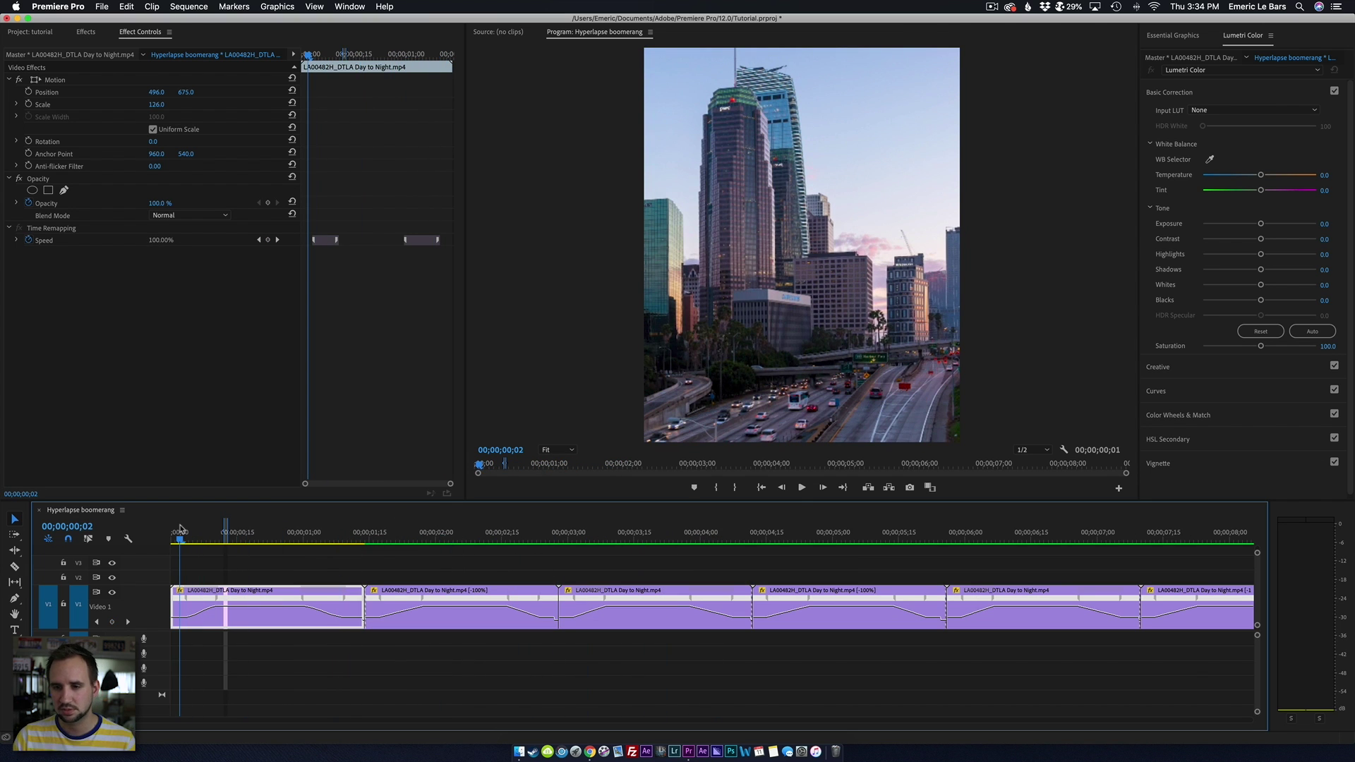
click(175, 540)
mouse_move(175, 541)
mouse_down()
mouse_move(277, 541)
mouse_move(170, 540)
mouse_up()
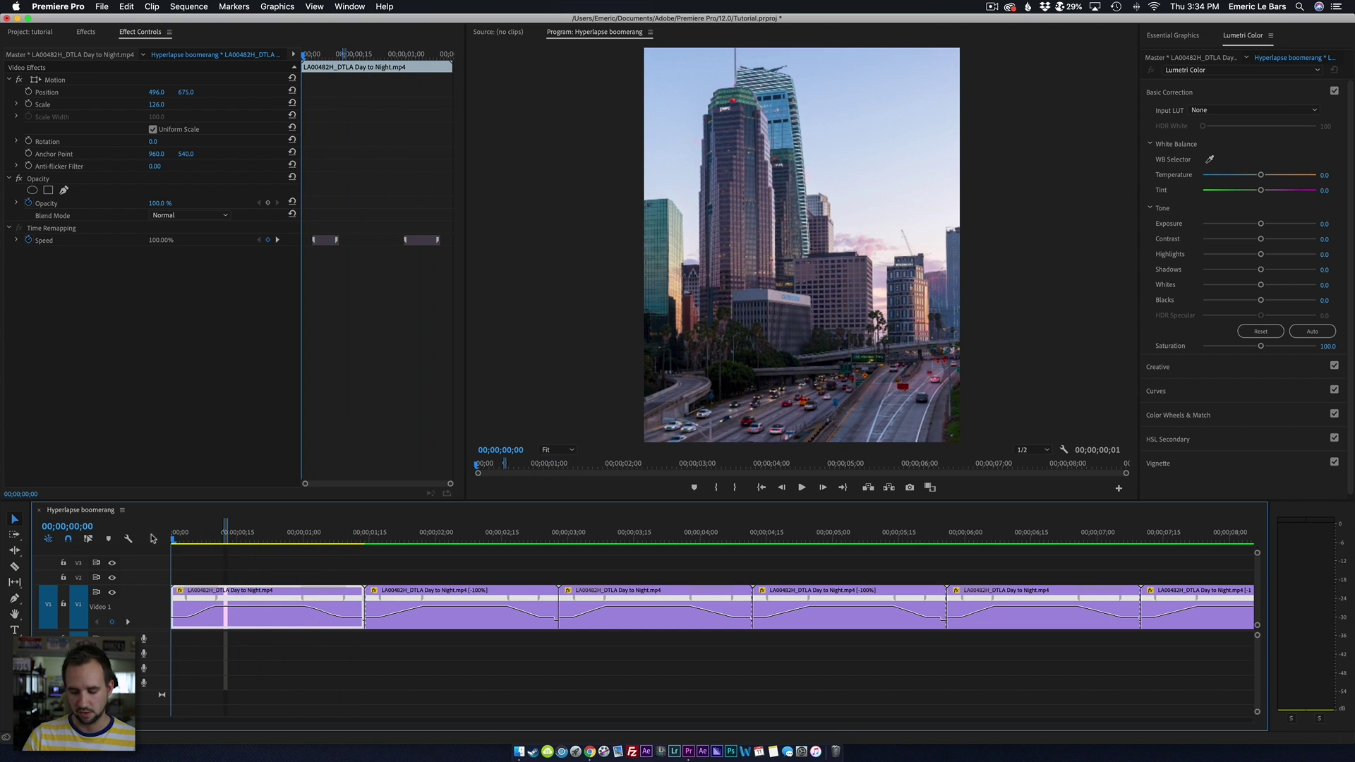
key(minus)
key(minus)
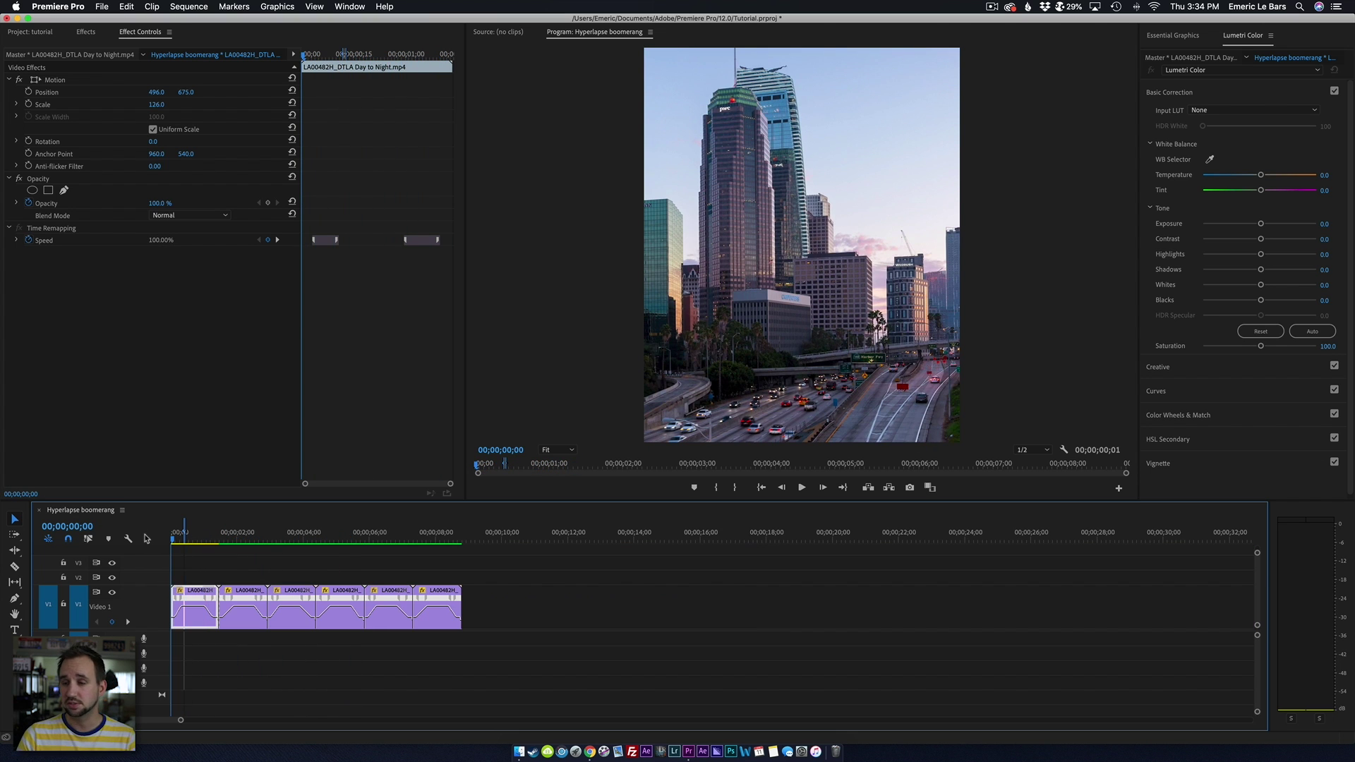